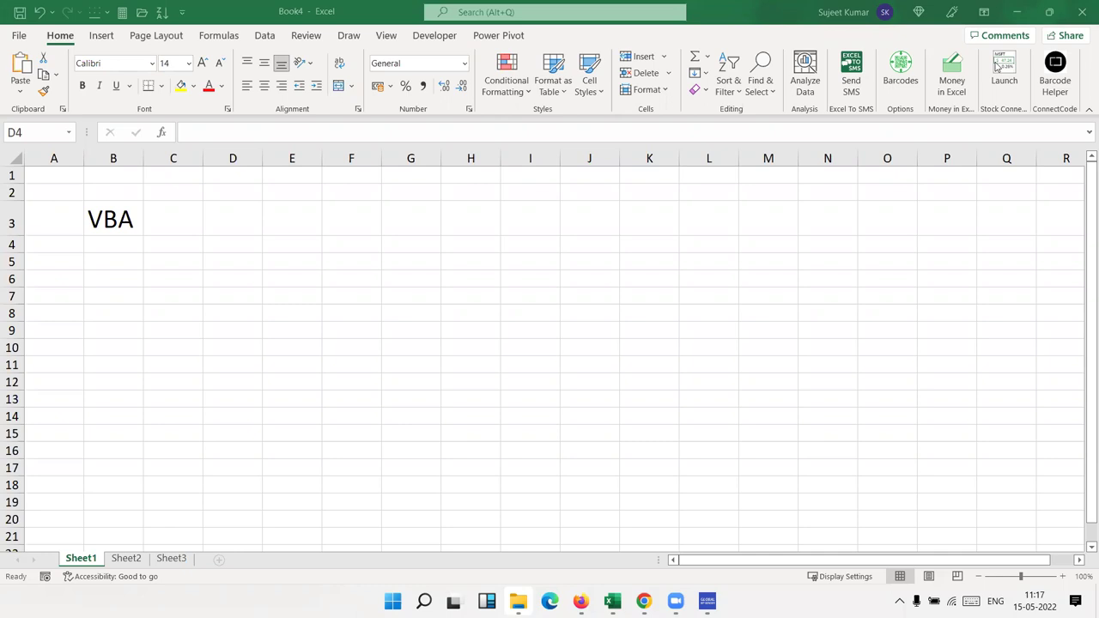
Step: Enter trial entries 'VBA' in B4 and 'VBS' in B5
left_click(112, 247)
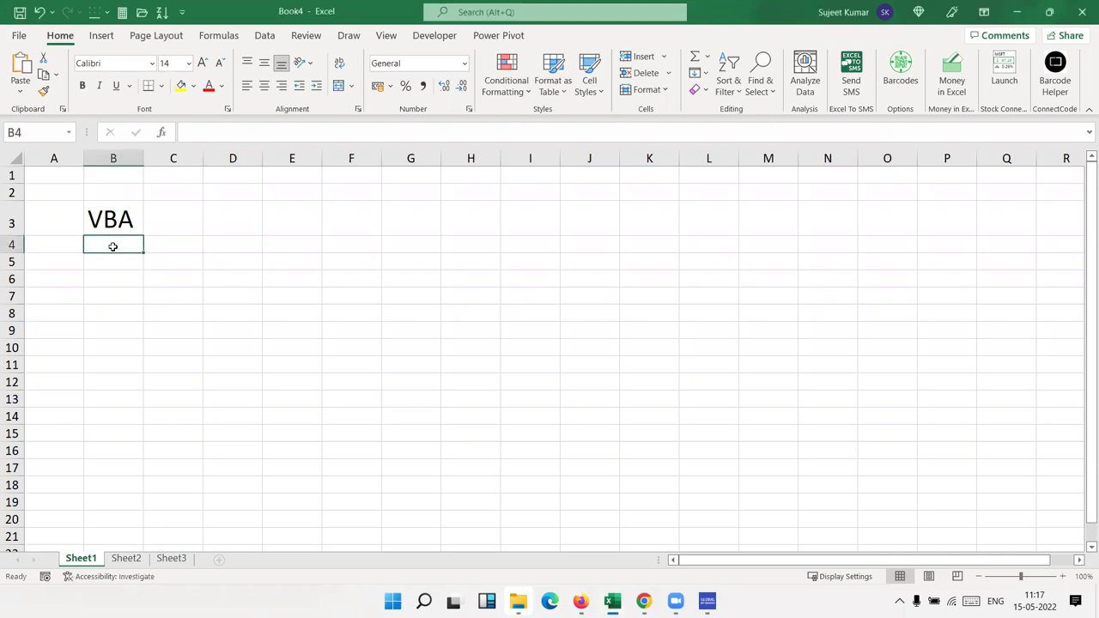
type("VBA")
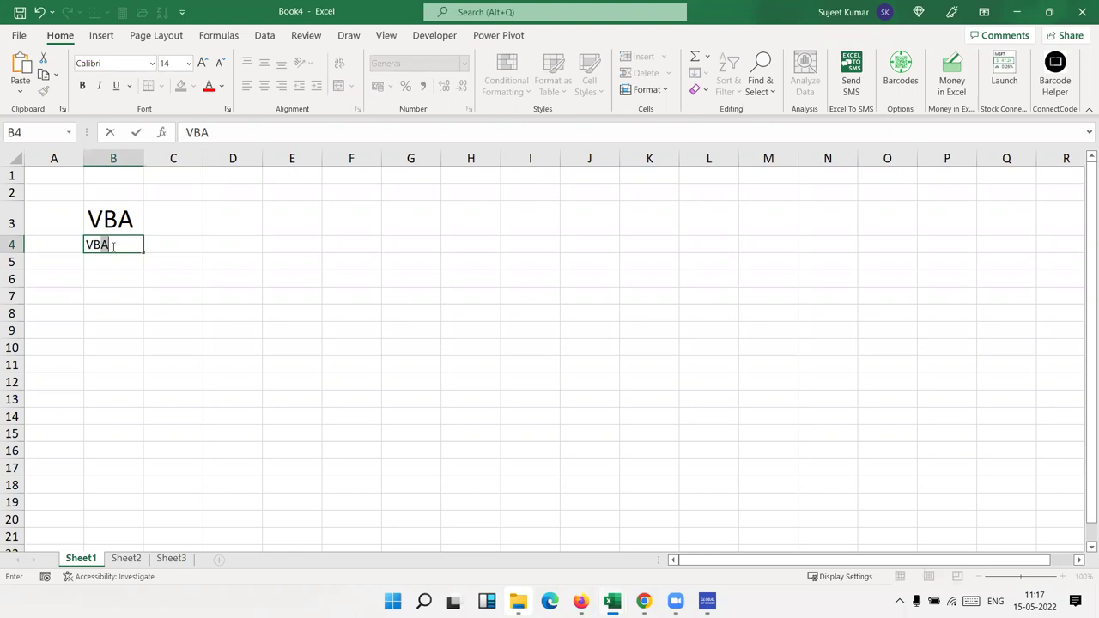
key("Return")
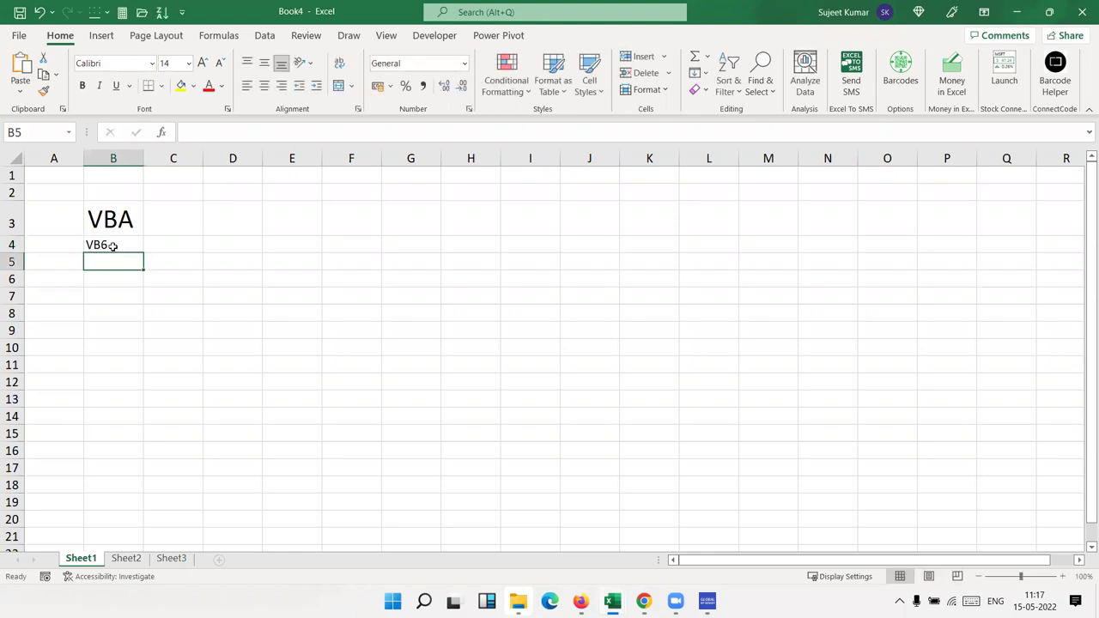
type("VBS")
key("Return")
key("Up")
Step: Clear B4:B5 and abandon an unfinished 'Monthly Sales Report' entry in C3
left_click(113, 247)
key("shift+Down")
key("Delete")
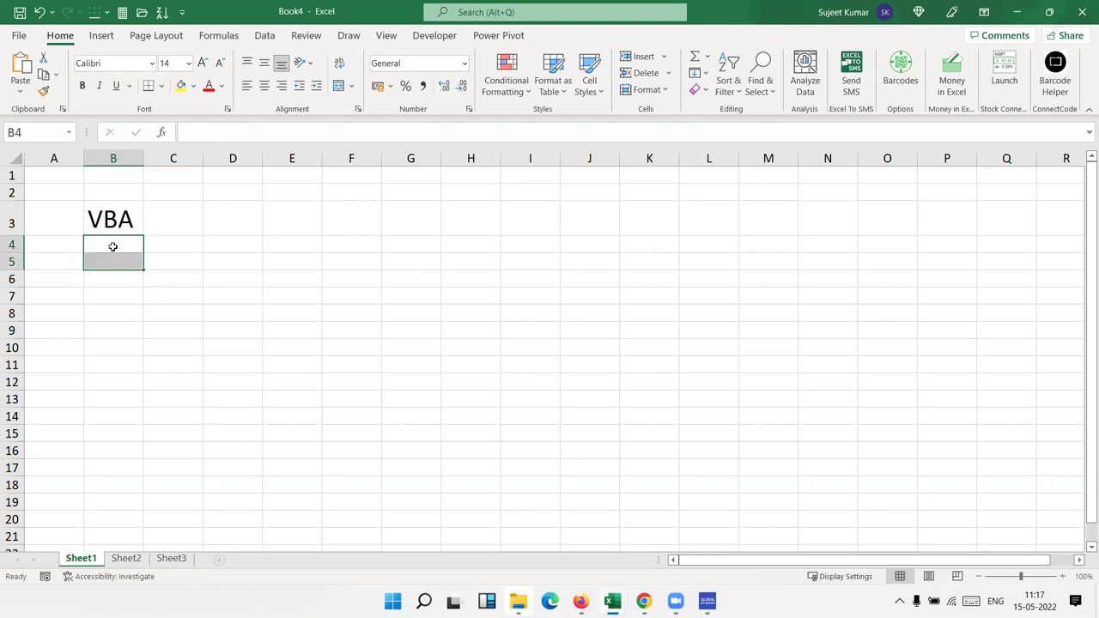
key("Up")
key("Right")
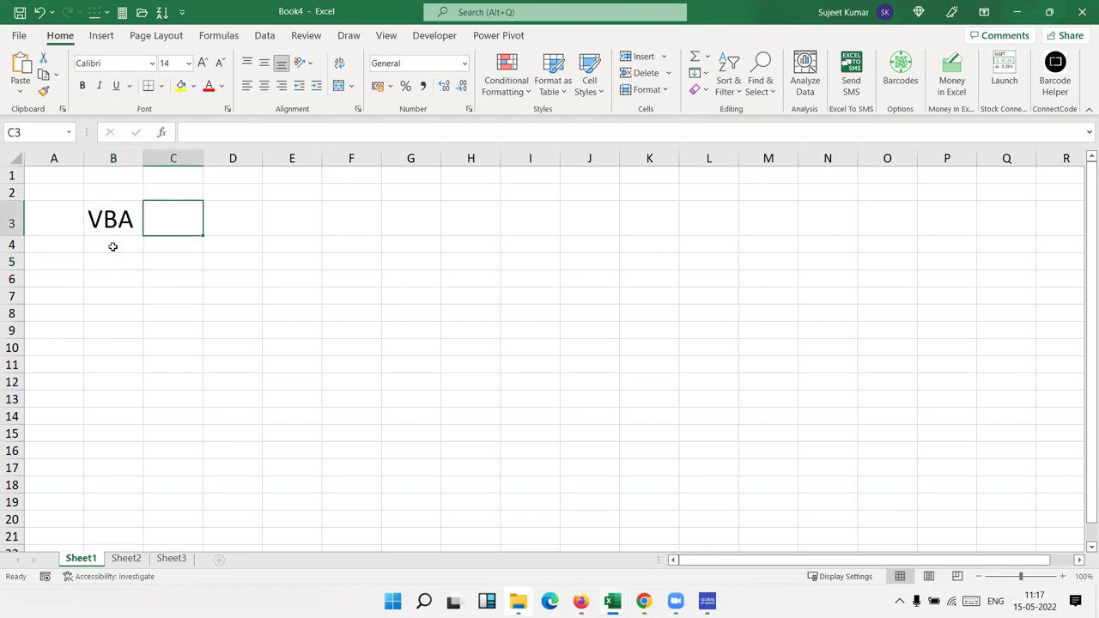
type("Monthly Sales Report")
key("Escape")
Step: Type 'Excel' in C2 and 'Macros' in D4
key("Up")
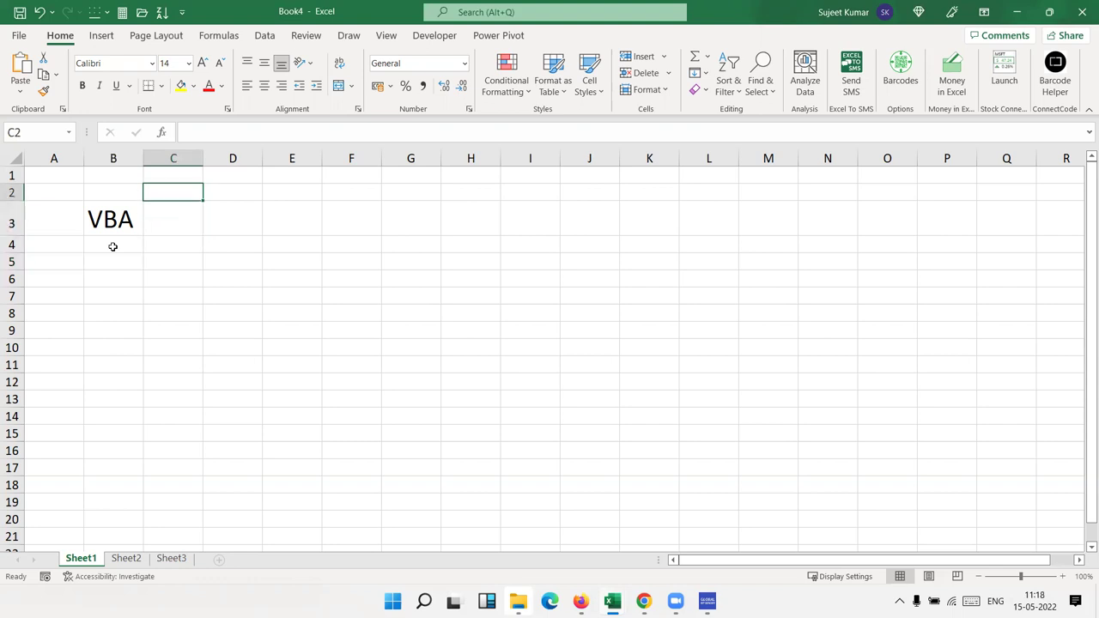
type("Excel")
key("Return")
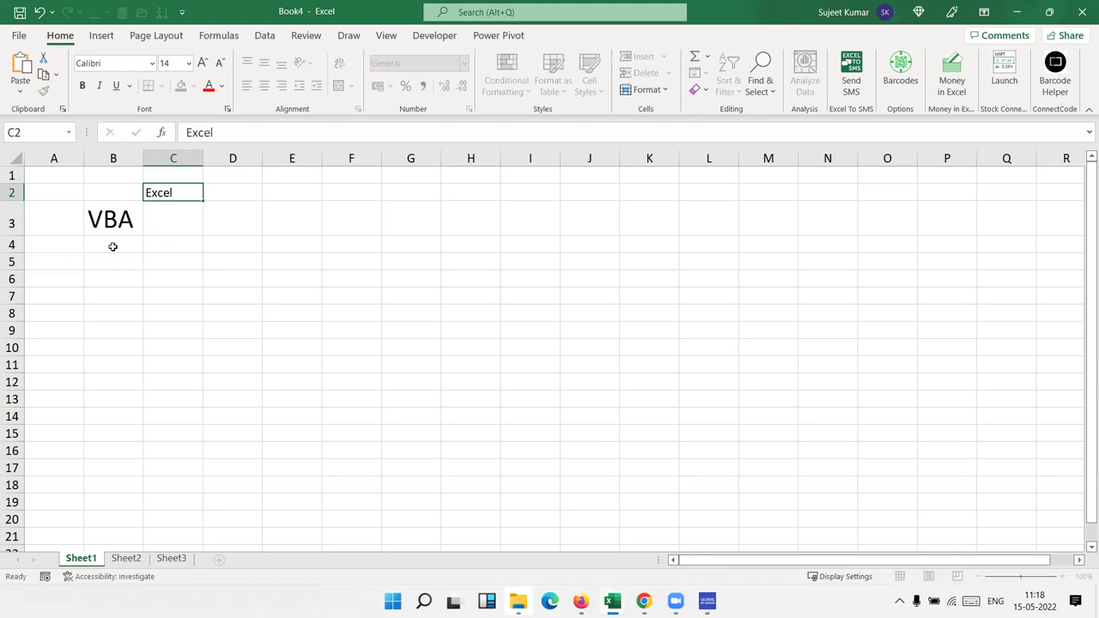
key("Return")
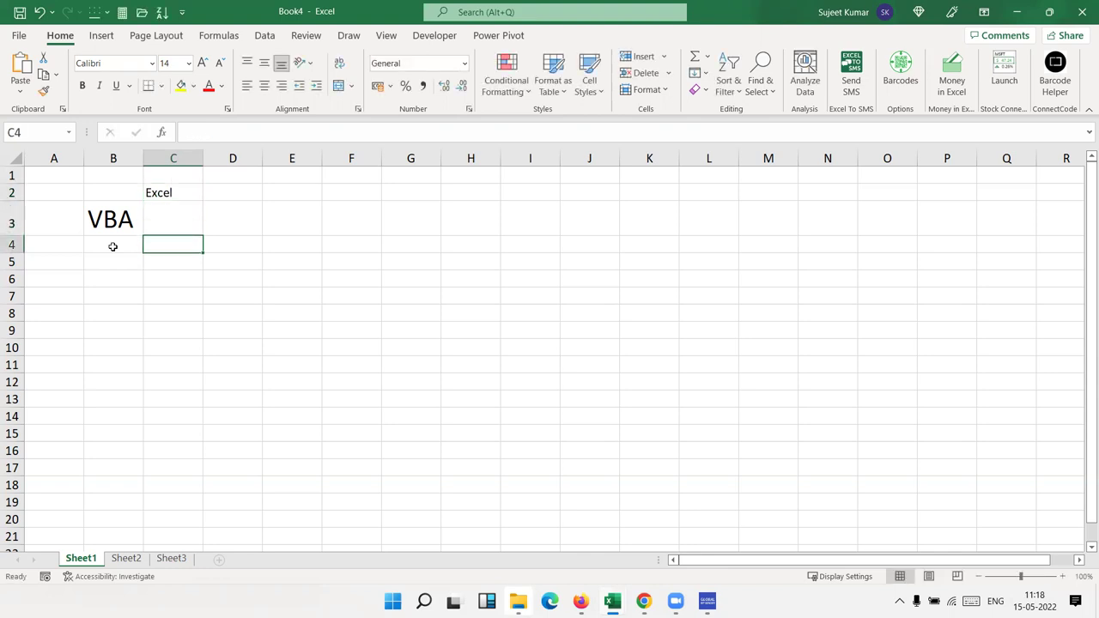
key("Right")
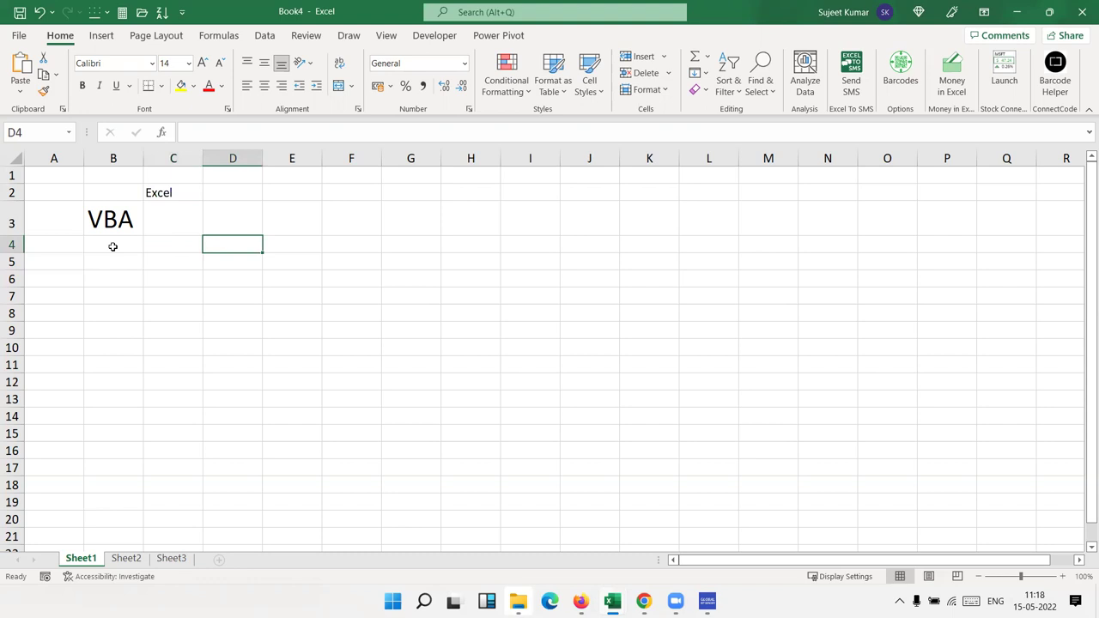
type("Macros")
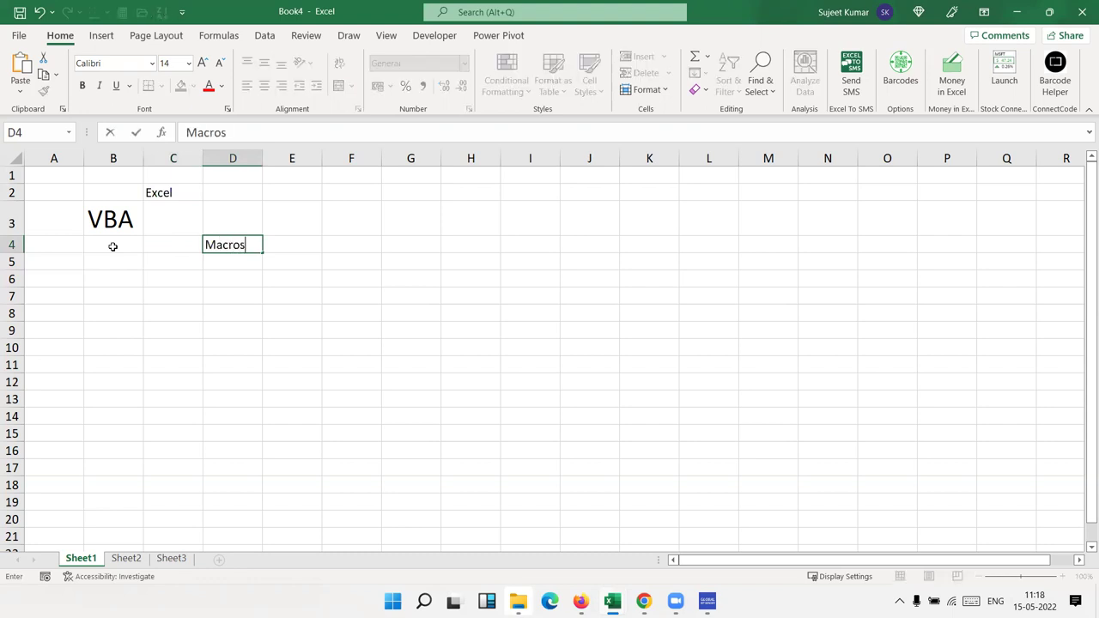
key("Return")
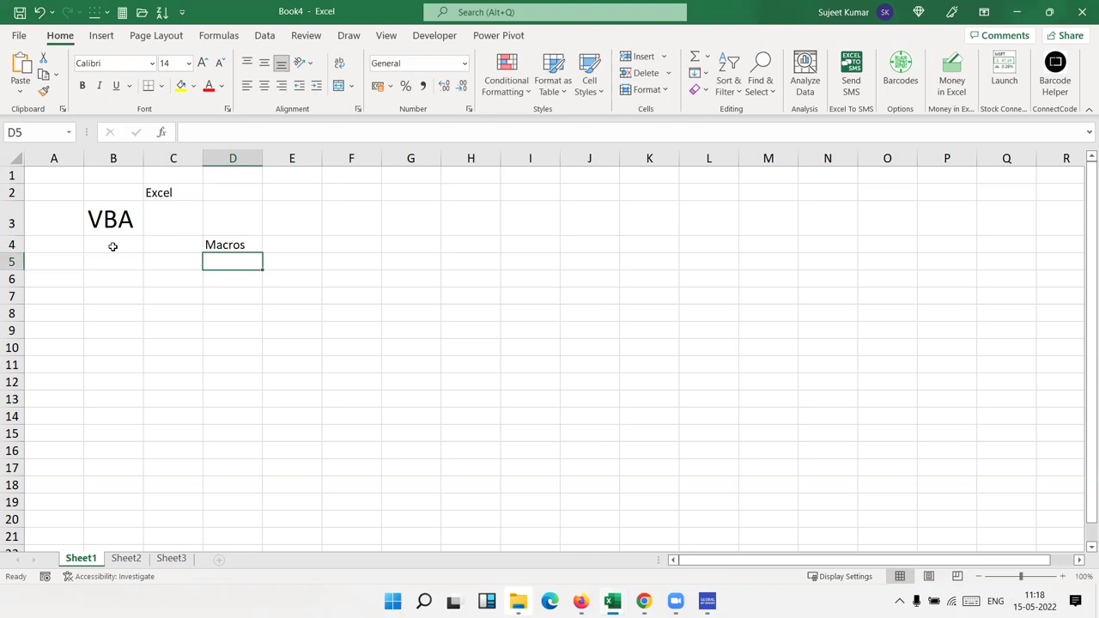
left_click(384, 34)
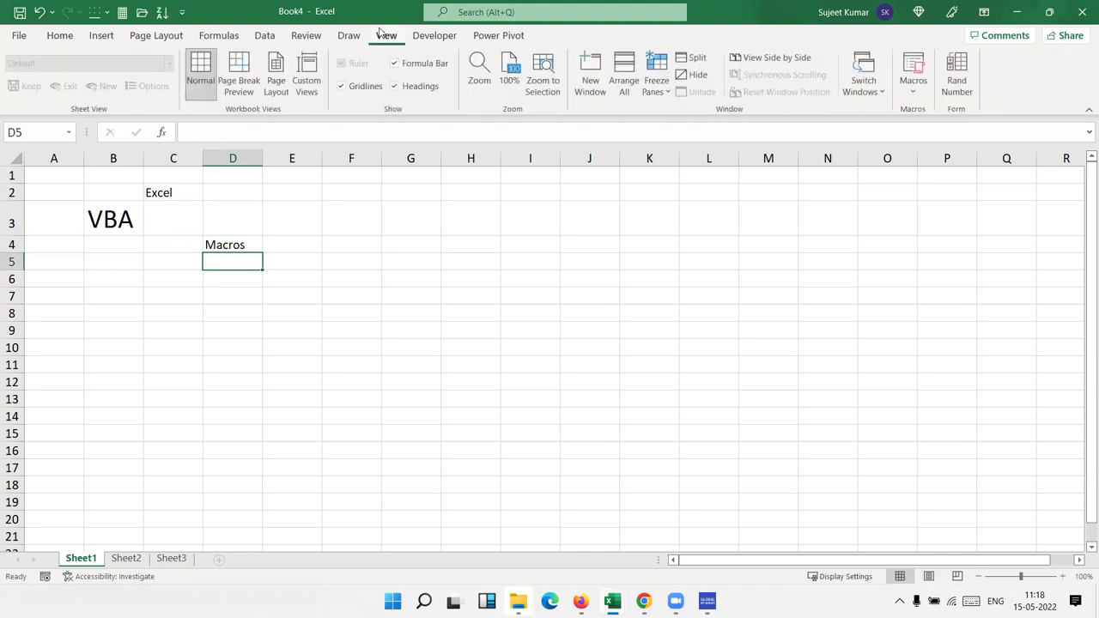
Step: Show the View tab's Macros dropdown, landing on Record Macro
left_click(912, 89)
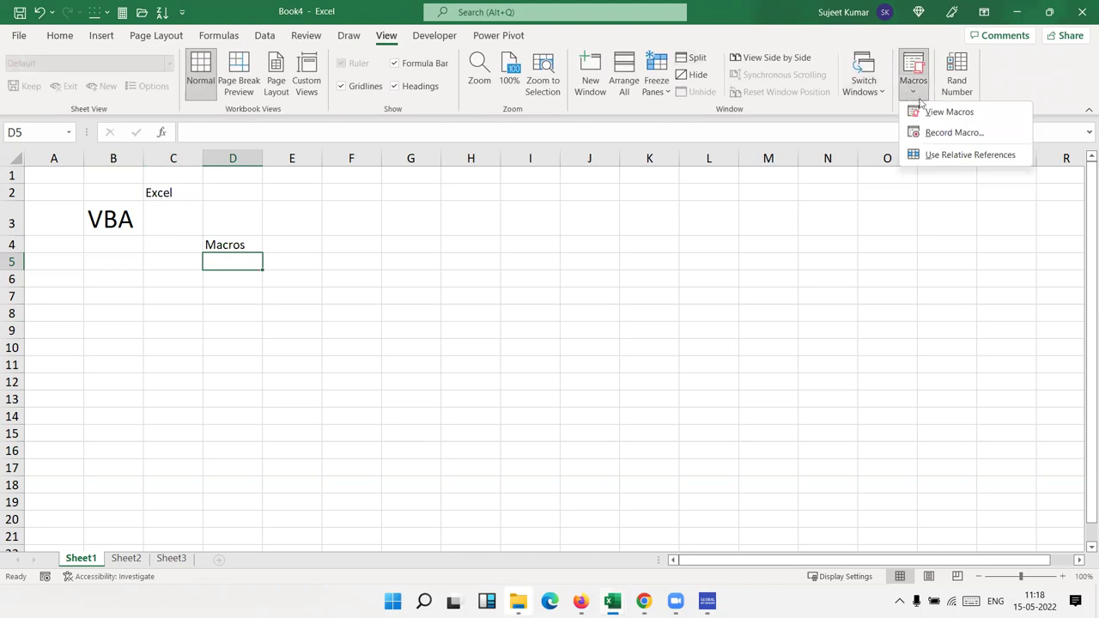
left_click(934, 138)
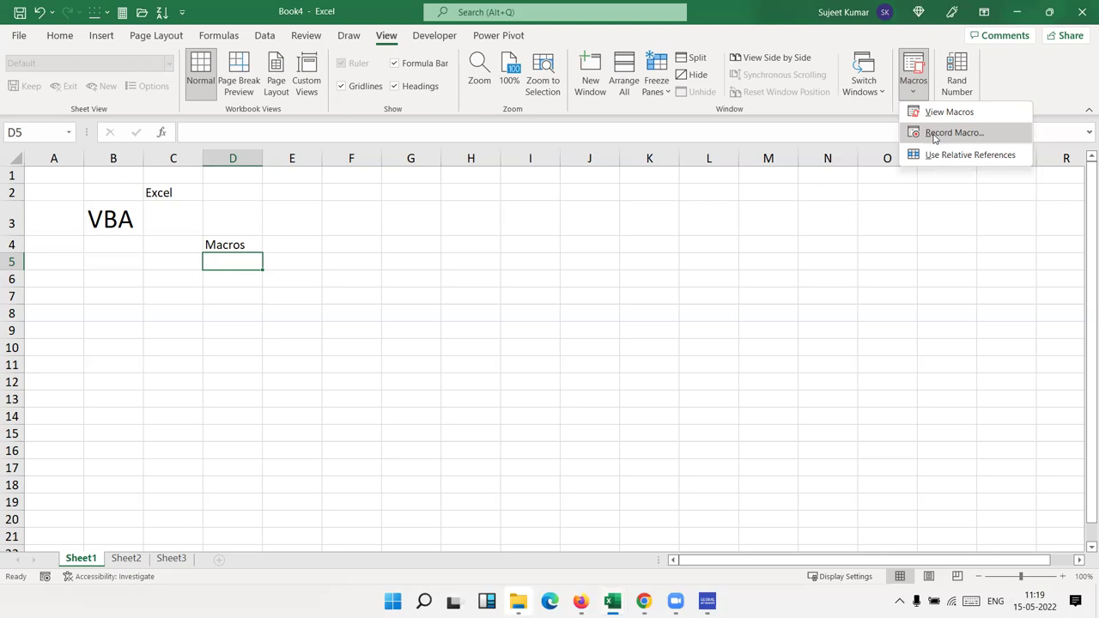
Step: Start recording Macro1 with default settings and enter 'Name' in K1, fixing the typo
left_click(935, 137)
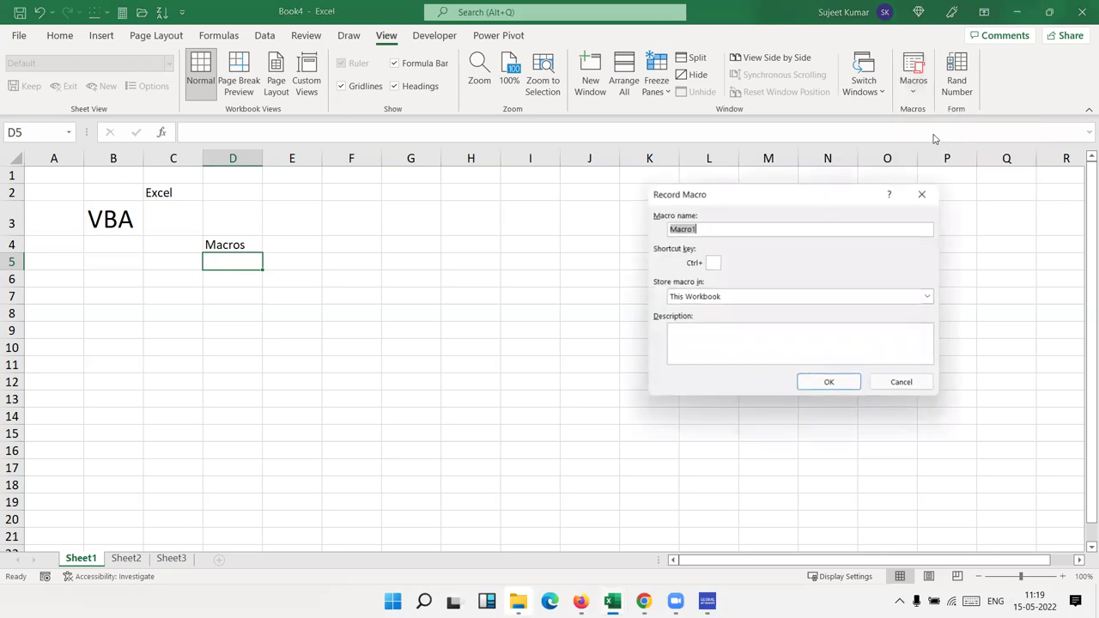
left_click(829, 385)
left_click(661, 179)
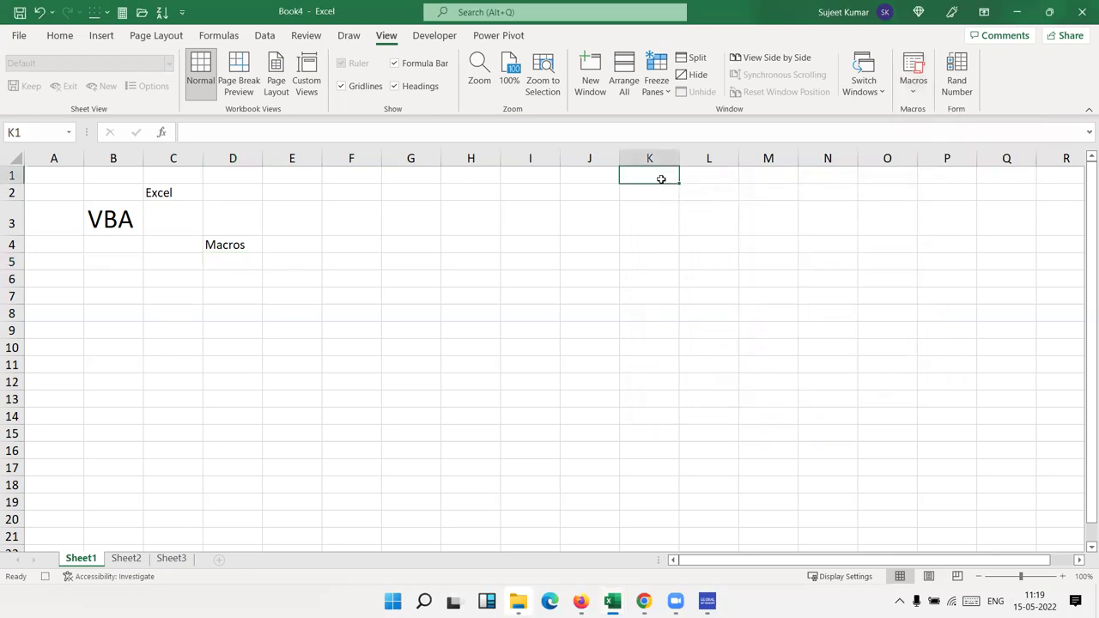
type("Nmae")
key("BackSpace")
key("BackSpace")
key("BackSpace")
type("ame")
key("Return")
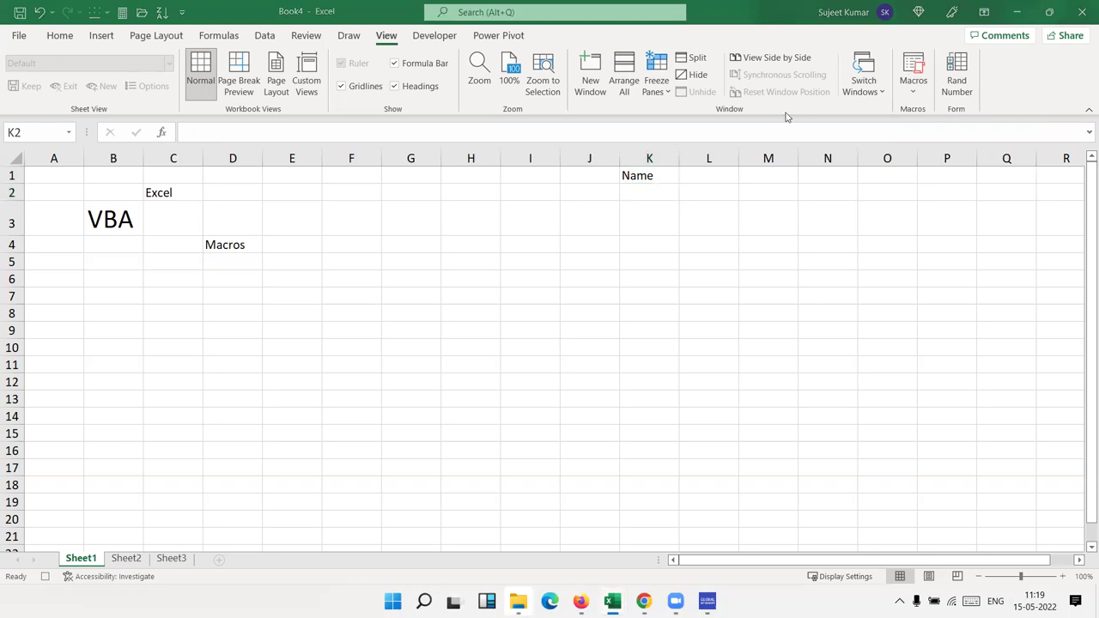
Step: Stop the macro recording and clear the 'Name' text from K1
left_click(913, 86)
left_click(930, 134)
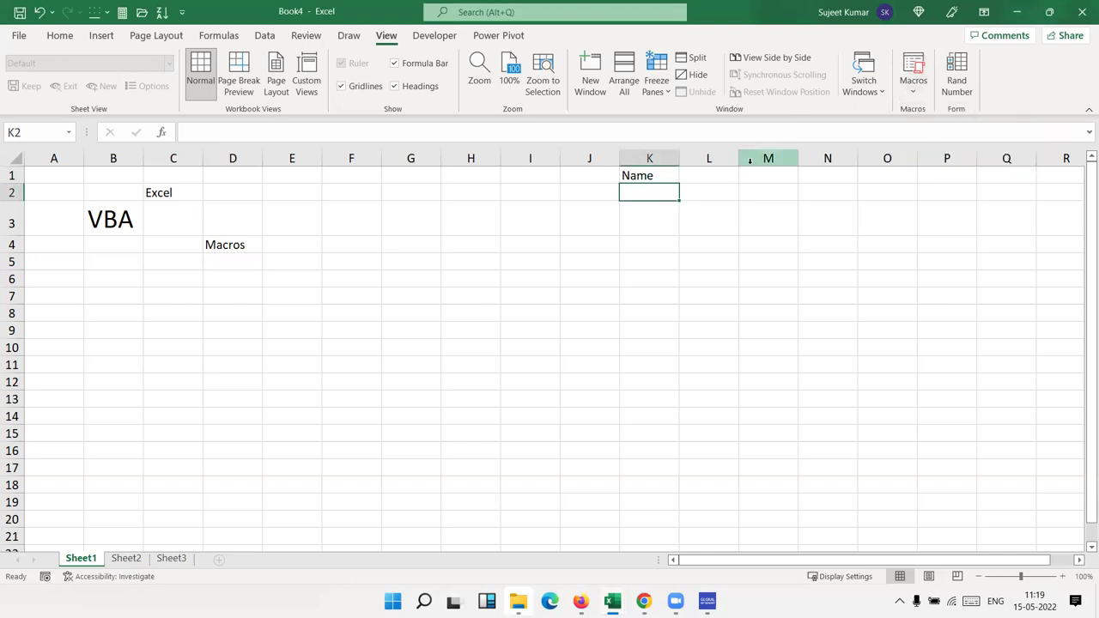
left_click(665, 172)
key("Delete")
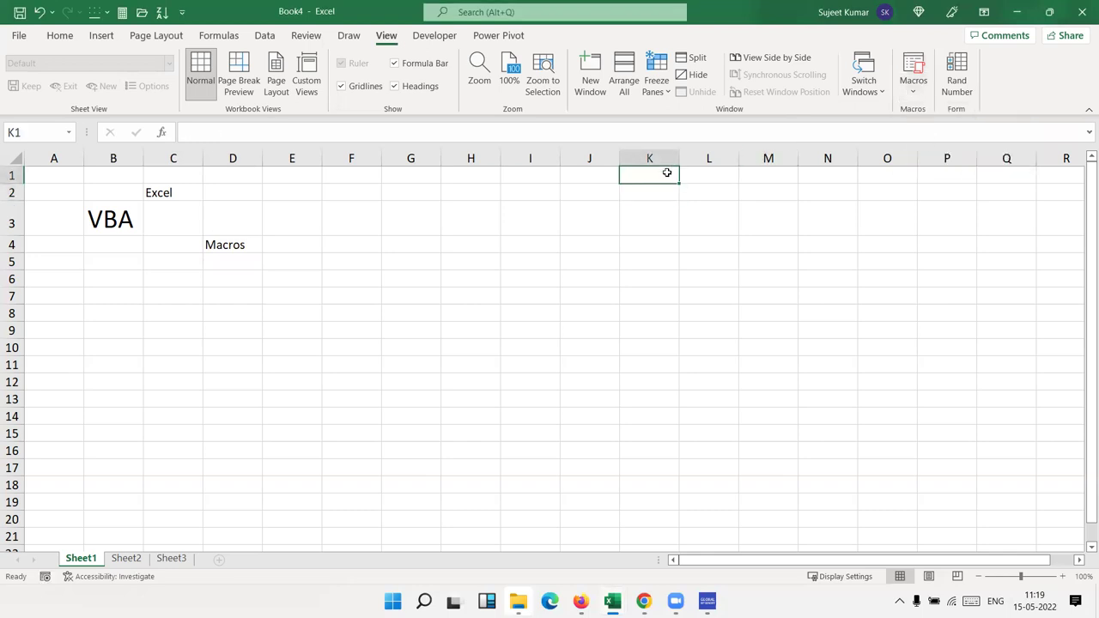
Step: Run Macro1 from the View Macros list to restore 'Name' in K1
left_click(907, 96)
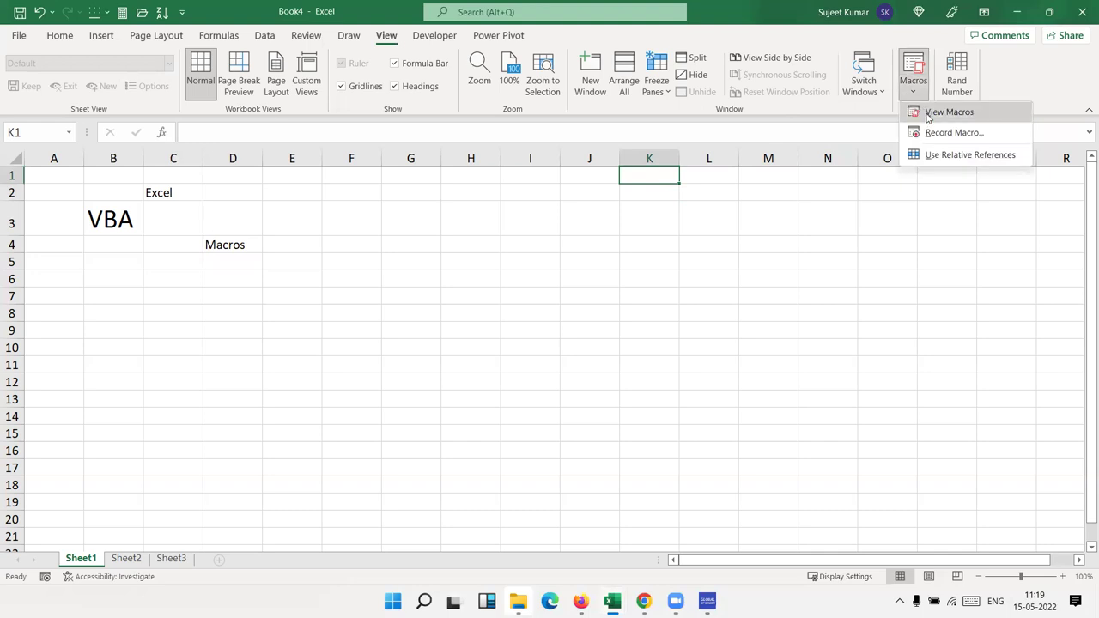
left_click(929, 114)
left_click(910, 202)
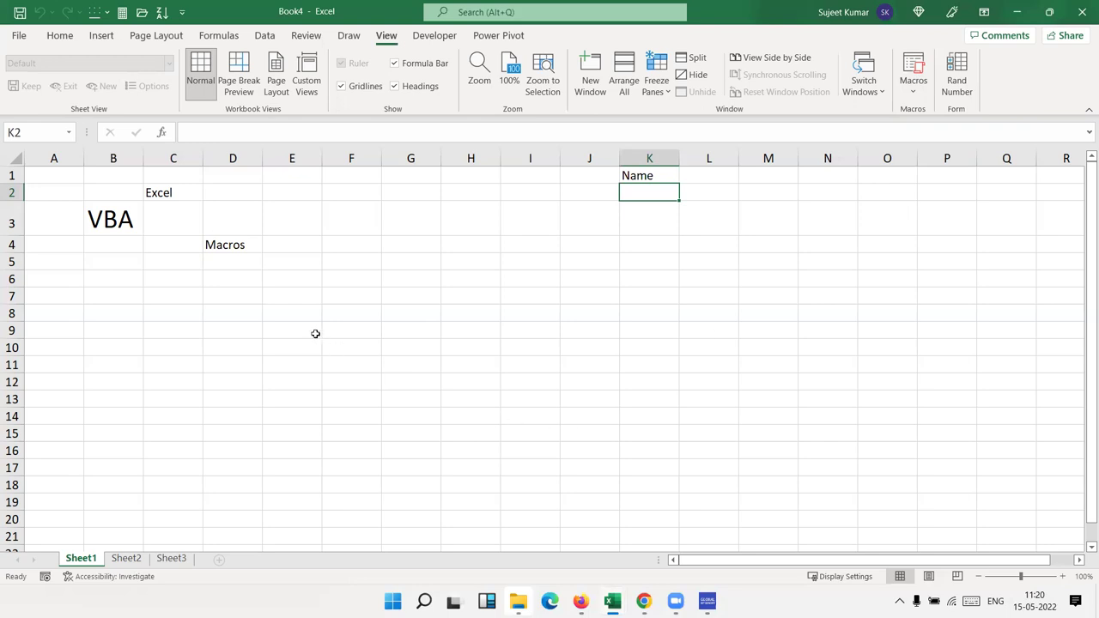
Step: Enter 'Function' in D8 and 'Userform' in D11
left_click(229, 307)
type("Function")
key("Return")
key("Down")
key("Down")
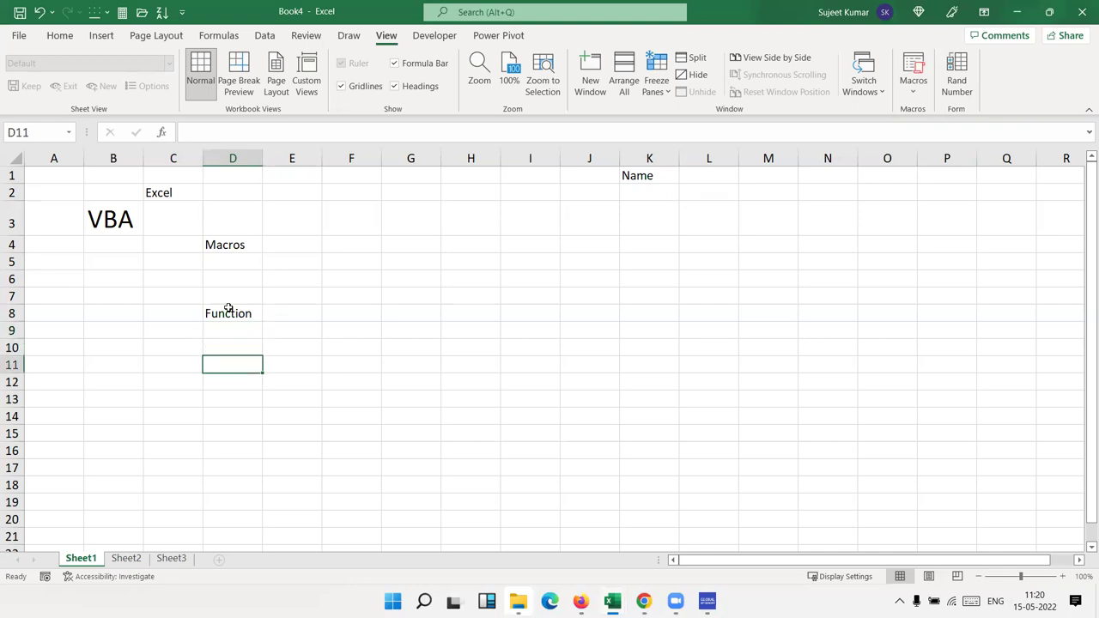
type("Userform")
key("Return")
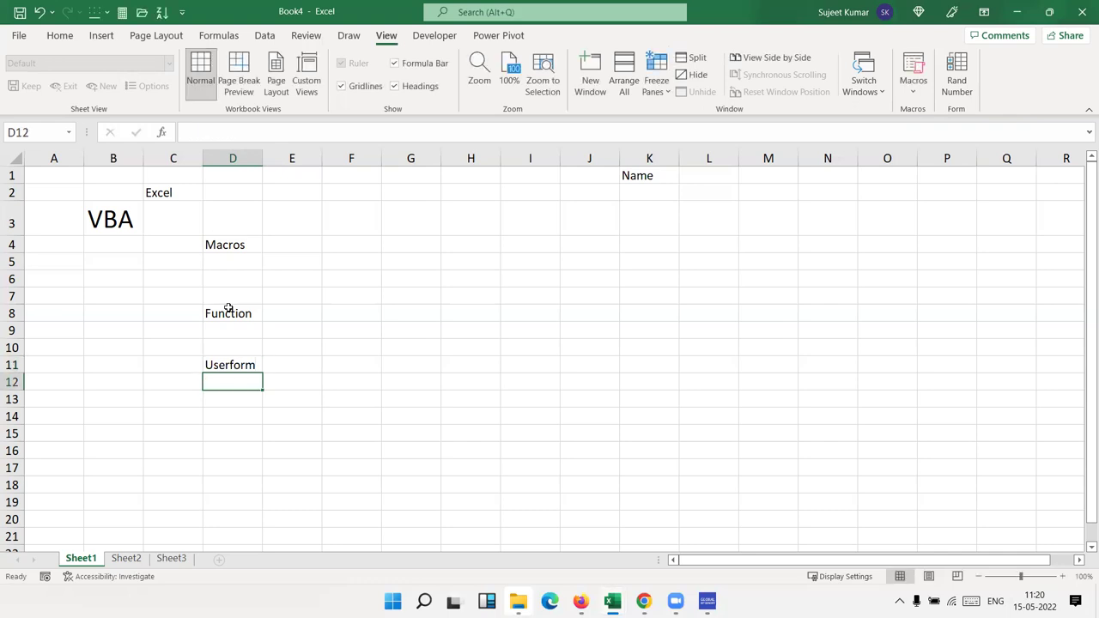
Step: Click through the VBA, Macros, Function and Userform labels, ending on empty cell F6
left_click(122, 230)
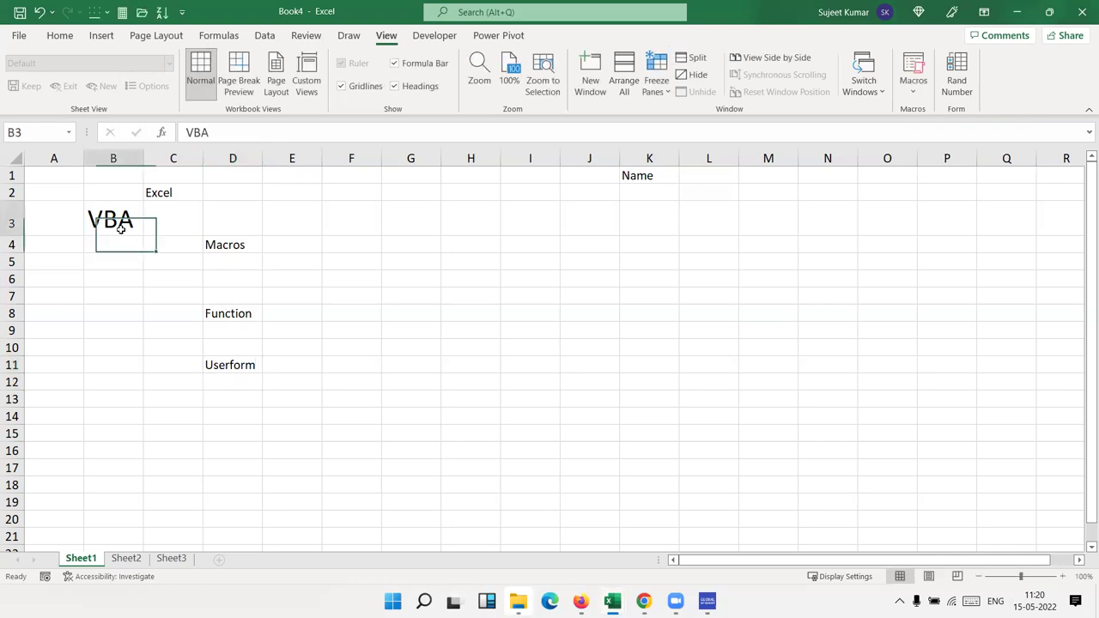
left_click(225, 247)
left_click(239, 315)
left_click(249, 369)
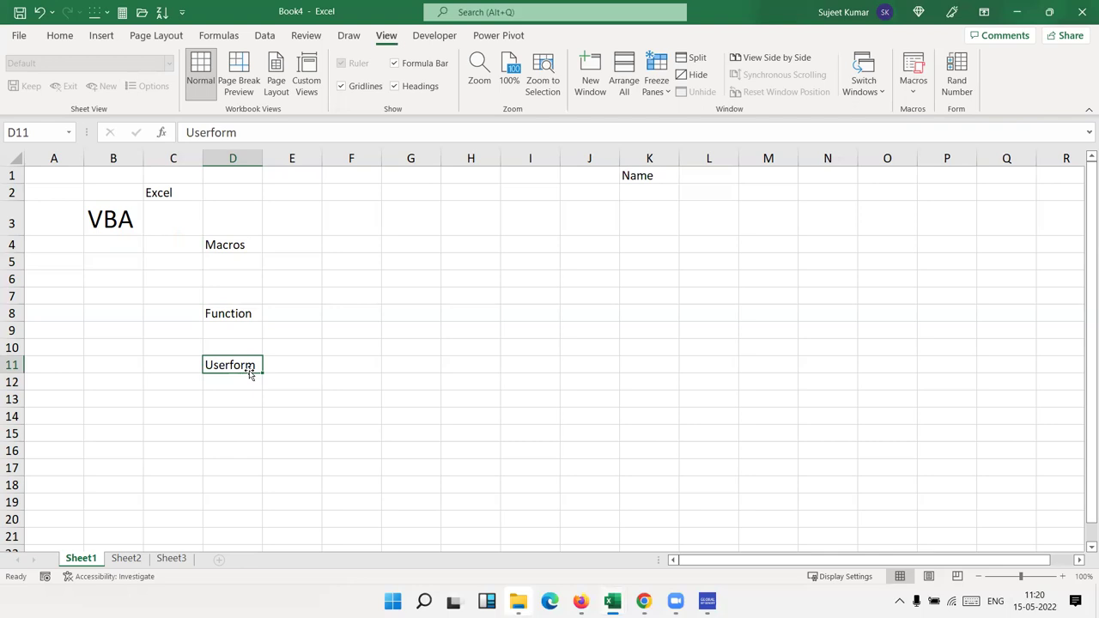
left_click(247, 245)
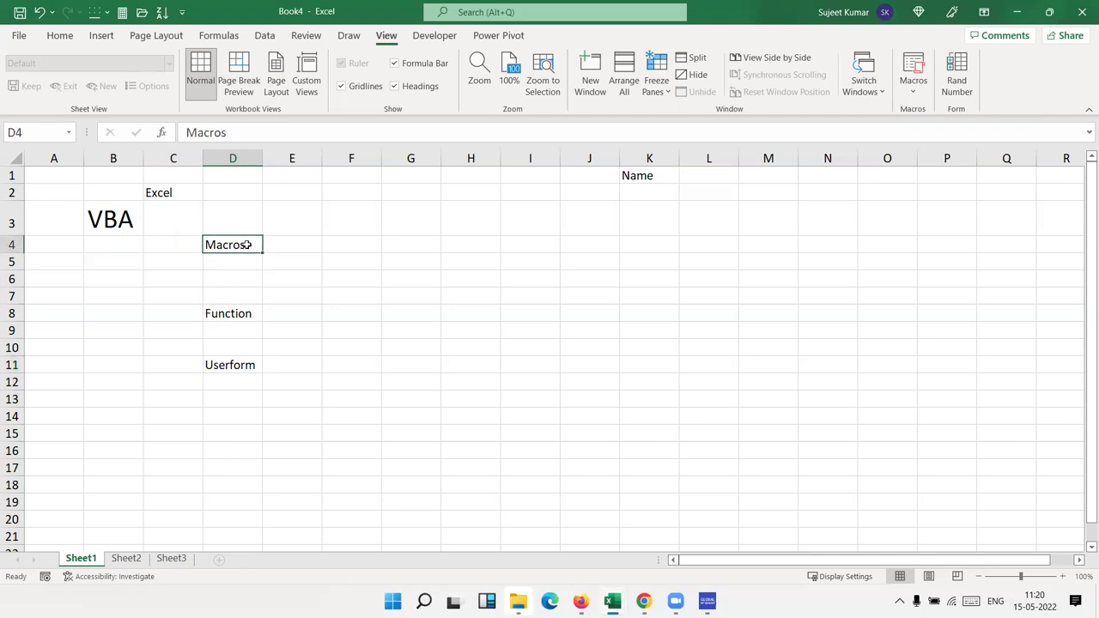
left_click(361, 276)
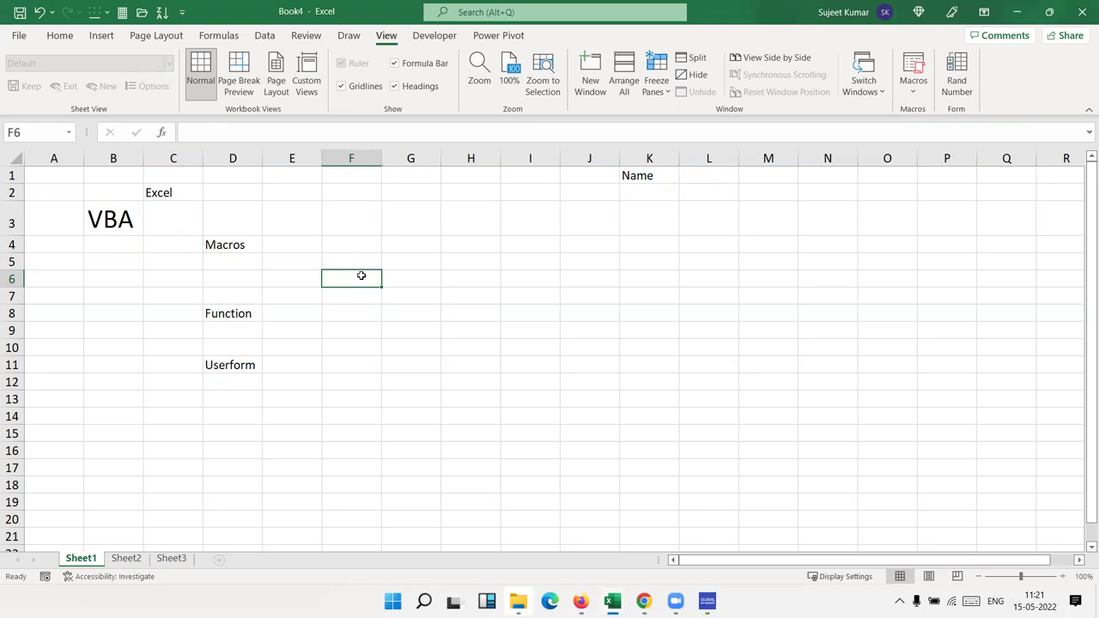
left_click(271, 244)
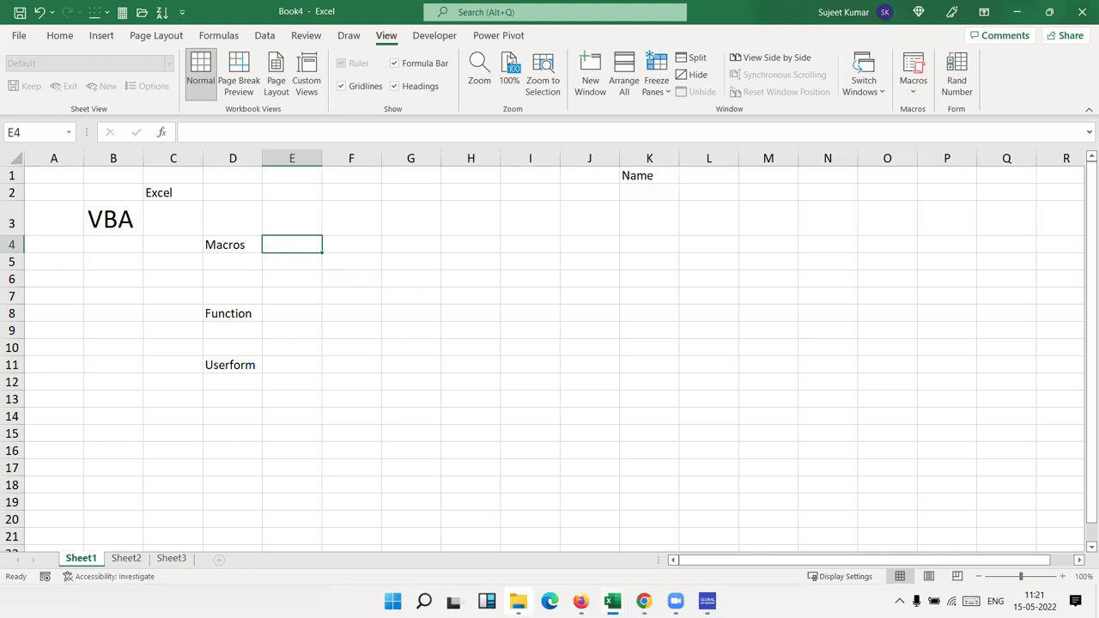
left_click(913, 68)
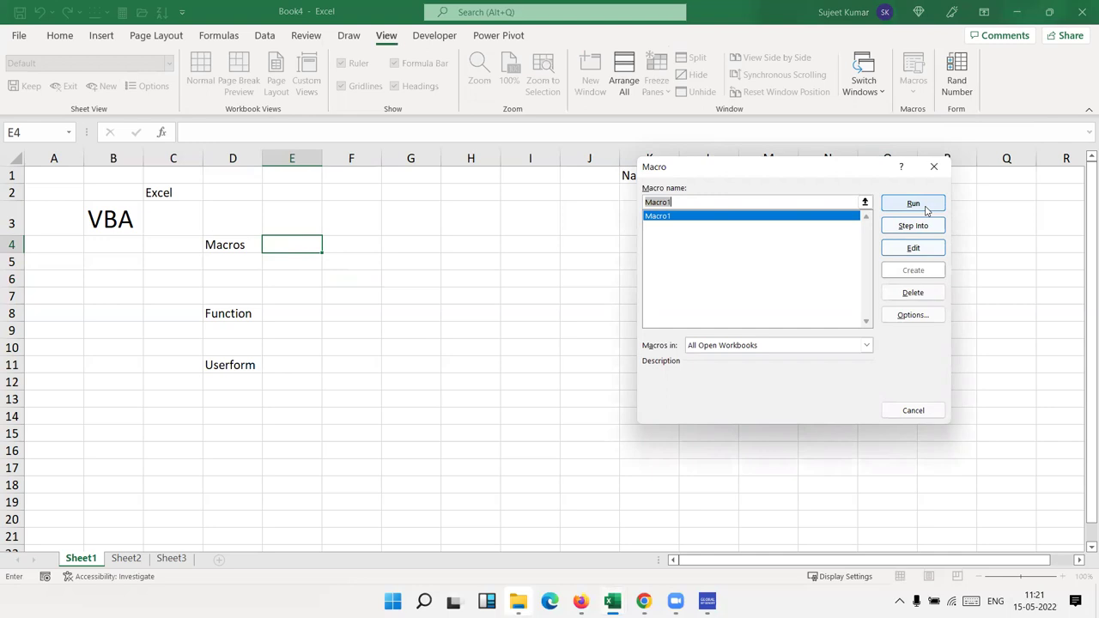
left_click(914, 203)
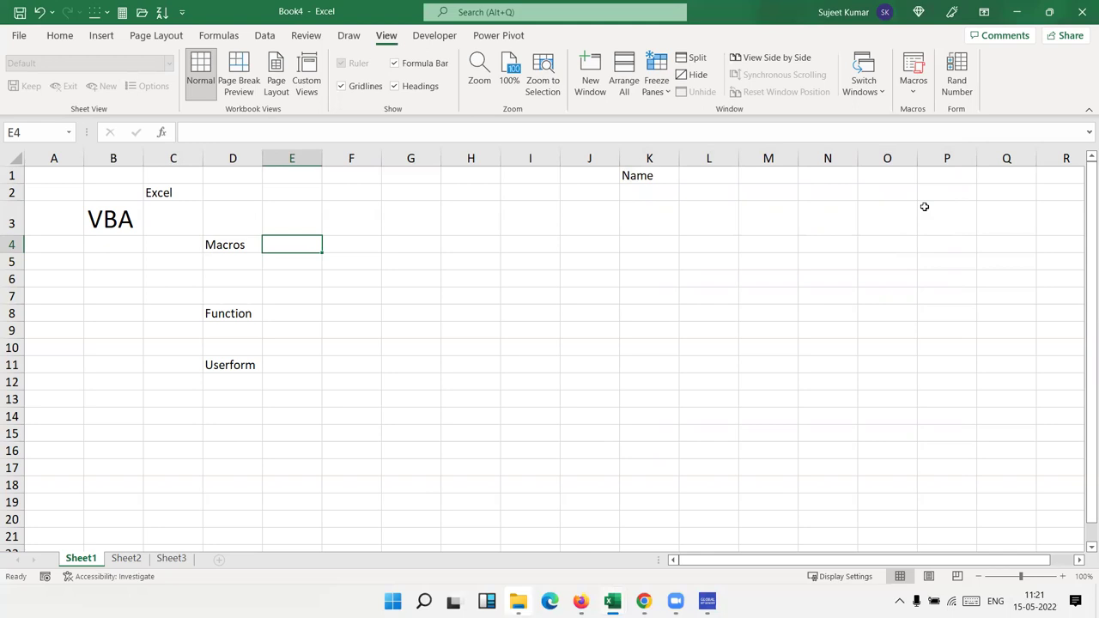
key("Down")
key("Down")
key("Down")
key("Down")
key("Down")
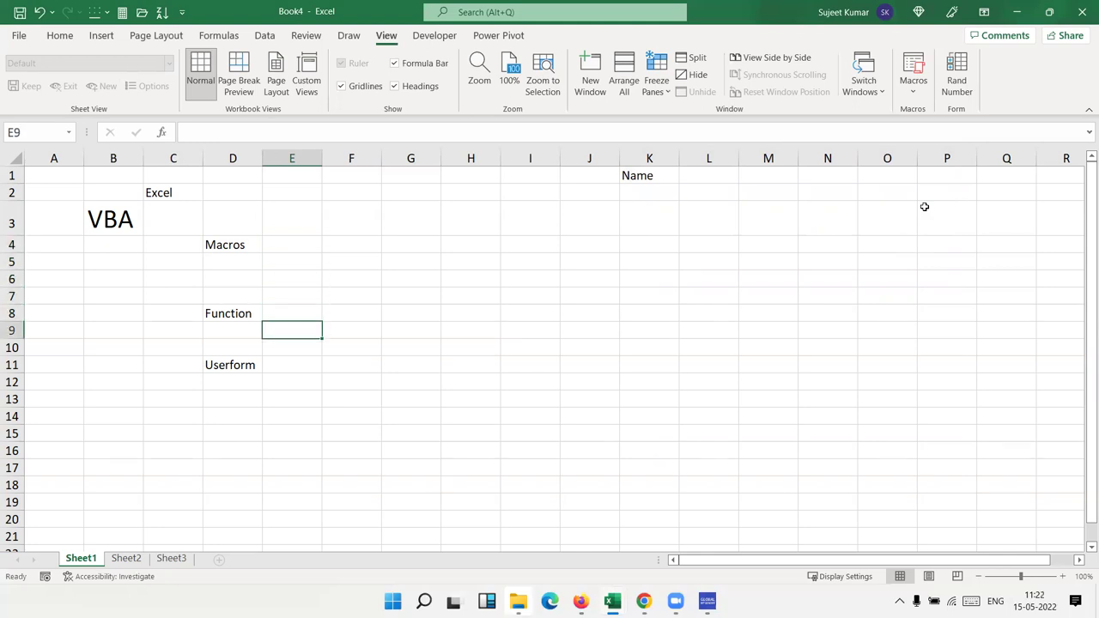
Step: From G9, browse the Math & Trig functions, start an =vl formula, then cancel it
key("Right")
key("Right")
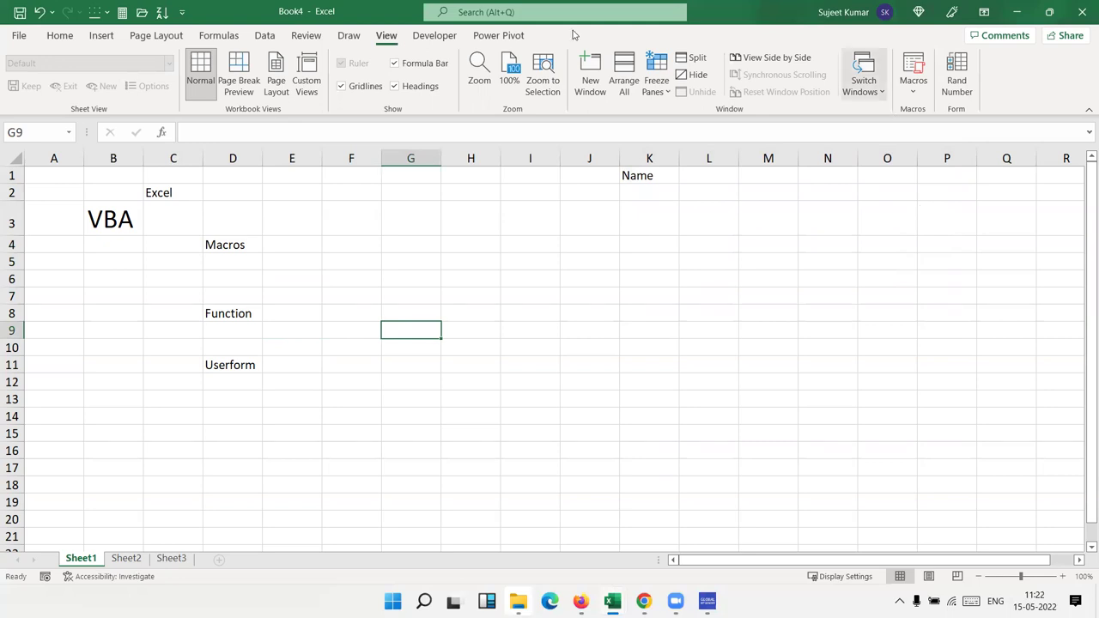
left_click(228, 39)
left_click(233, 79)
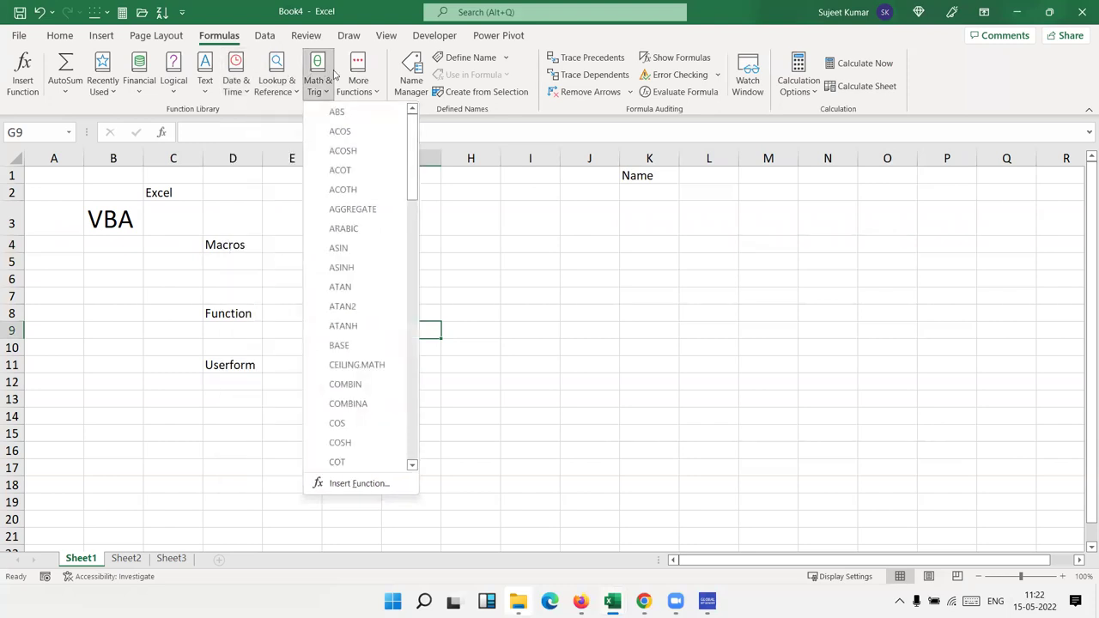
left_click(333, 76)
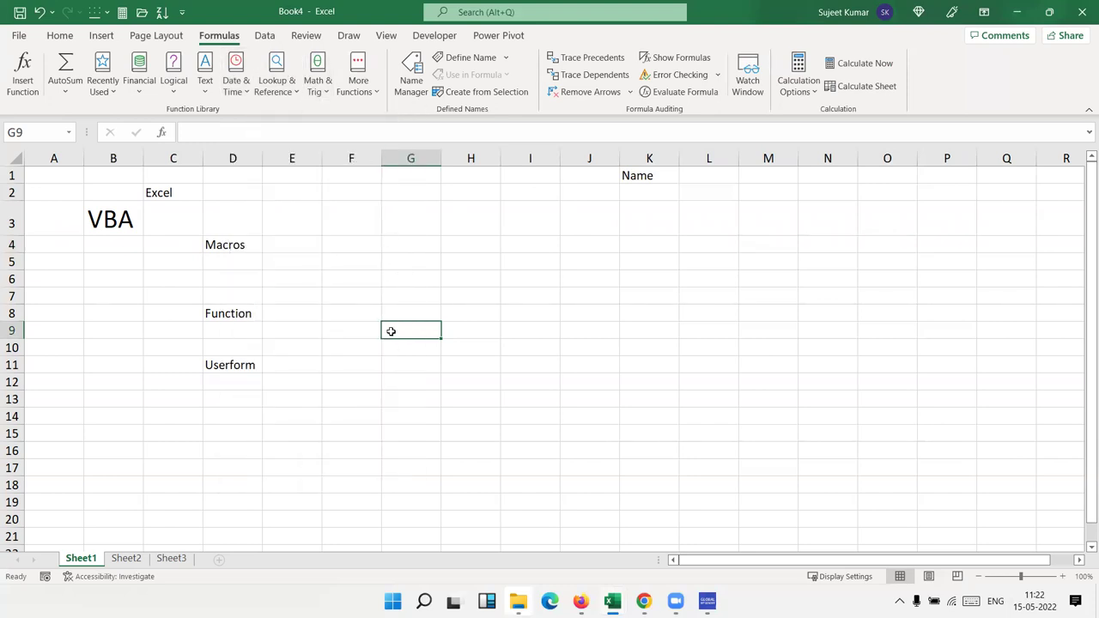
type("=vl")
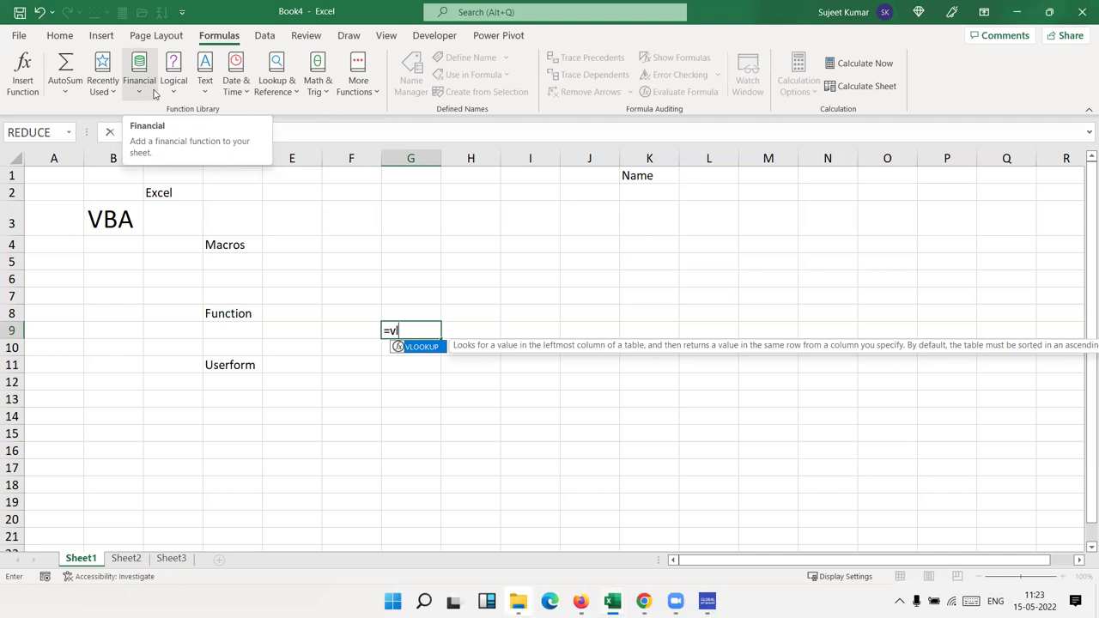
key("Escape")
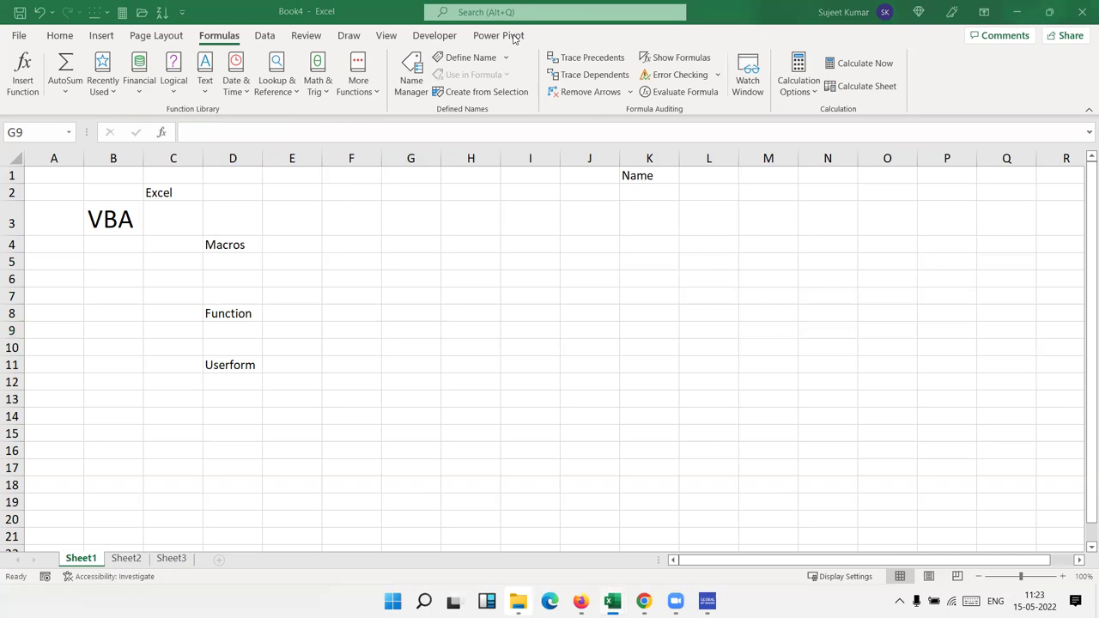
left_click(234, 364)
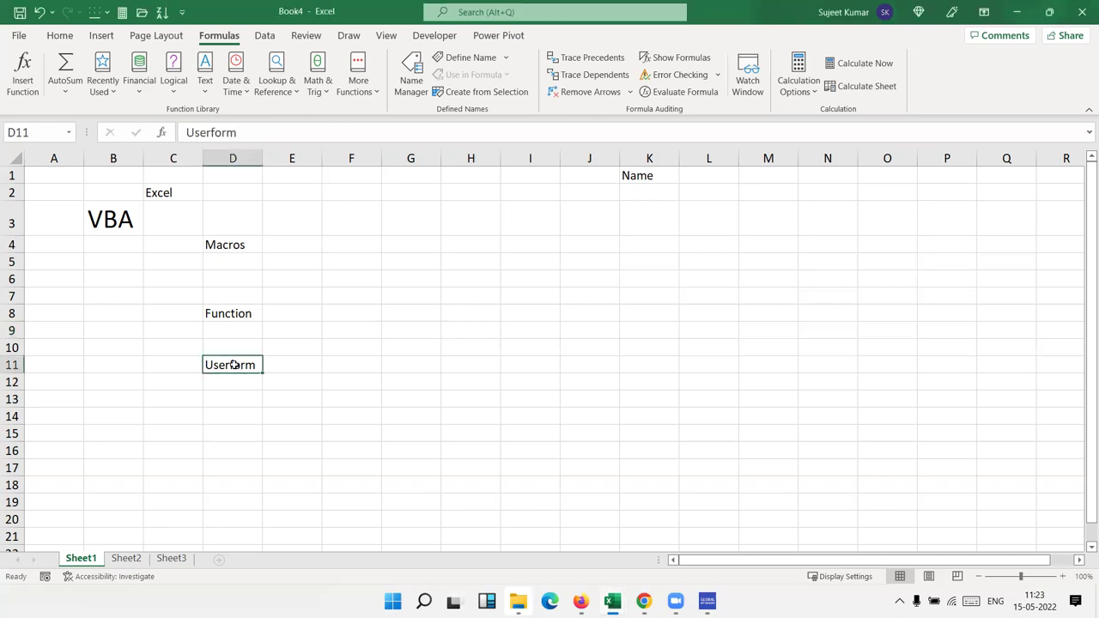
left_click(358, 327)
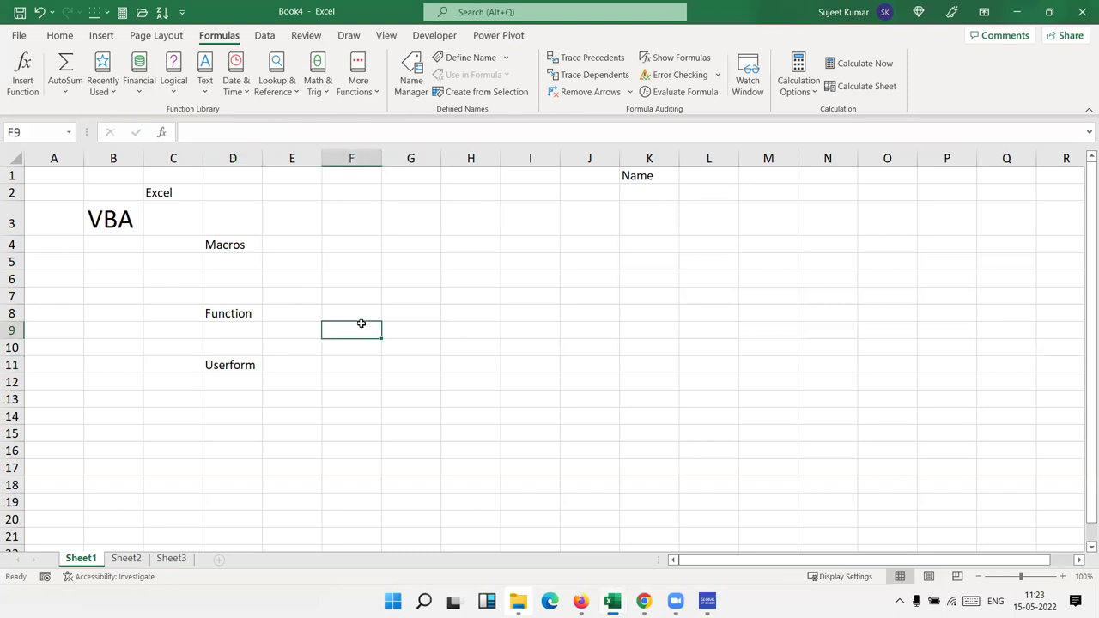
left_click(163, 135)
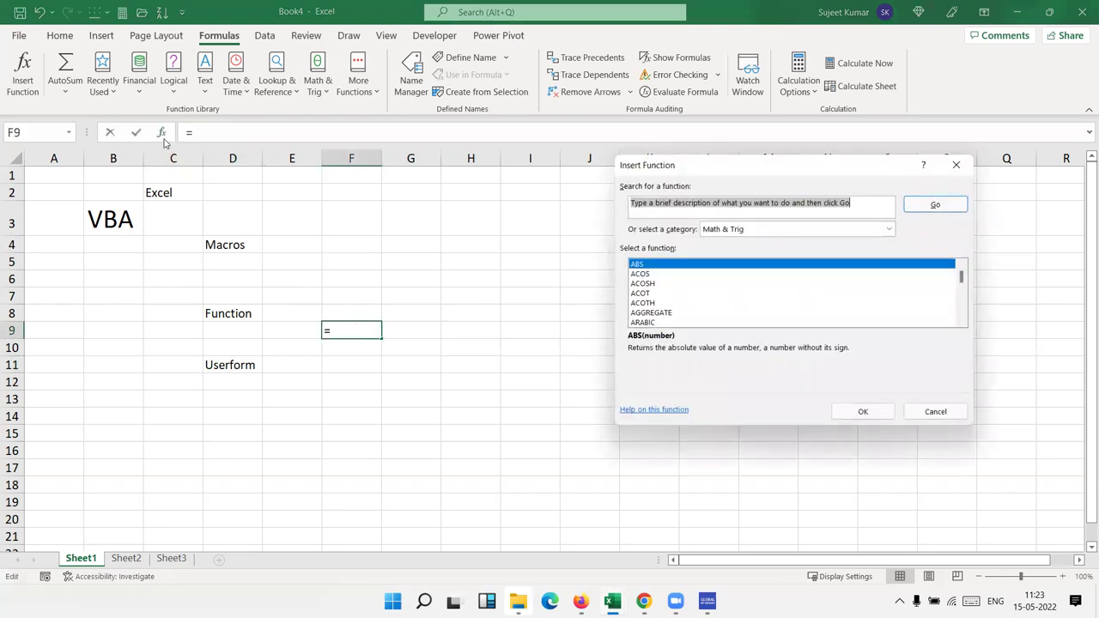
Step: Dismiss Insert Function, cancel a PivotTable, then open Format Cells from the Number group
key("Escape")
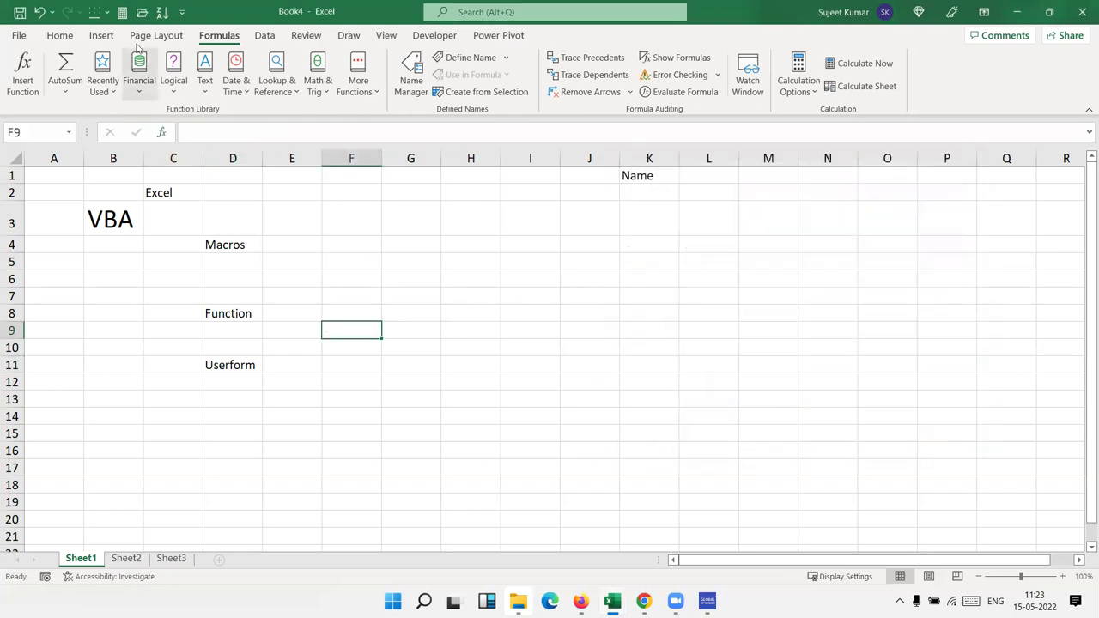
left_click(94, 37)
left_click(26, 72)
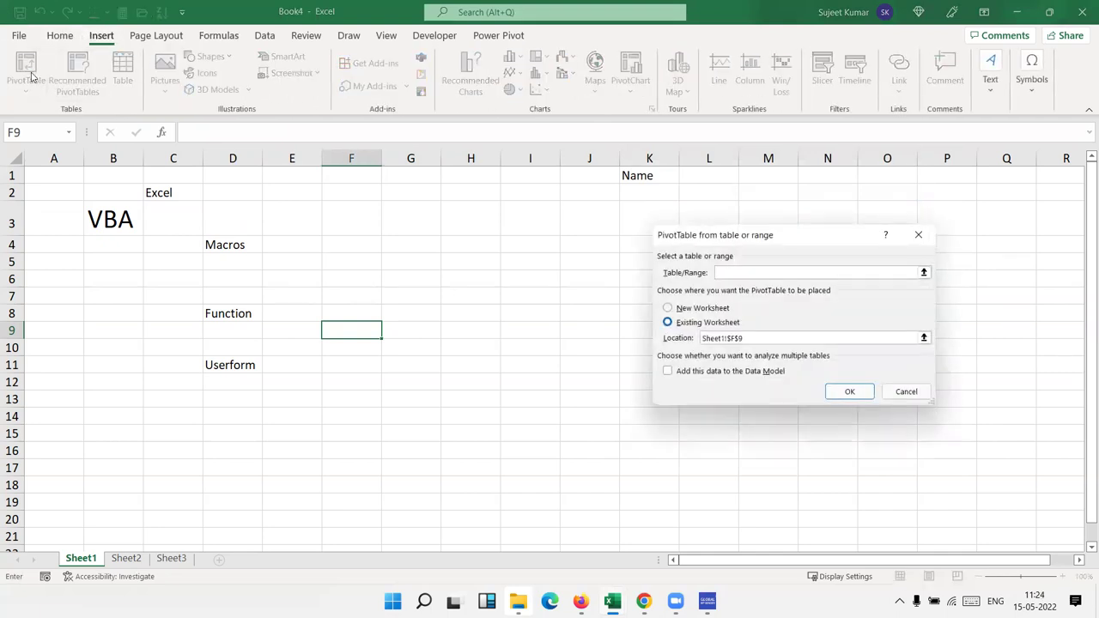
key("Escape")
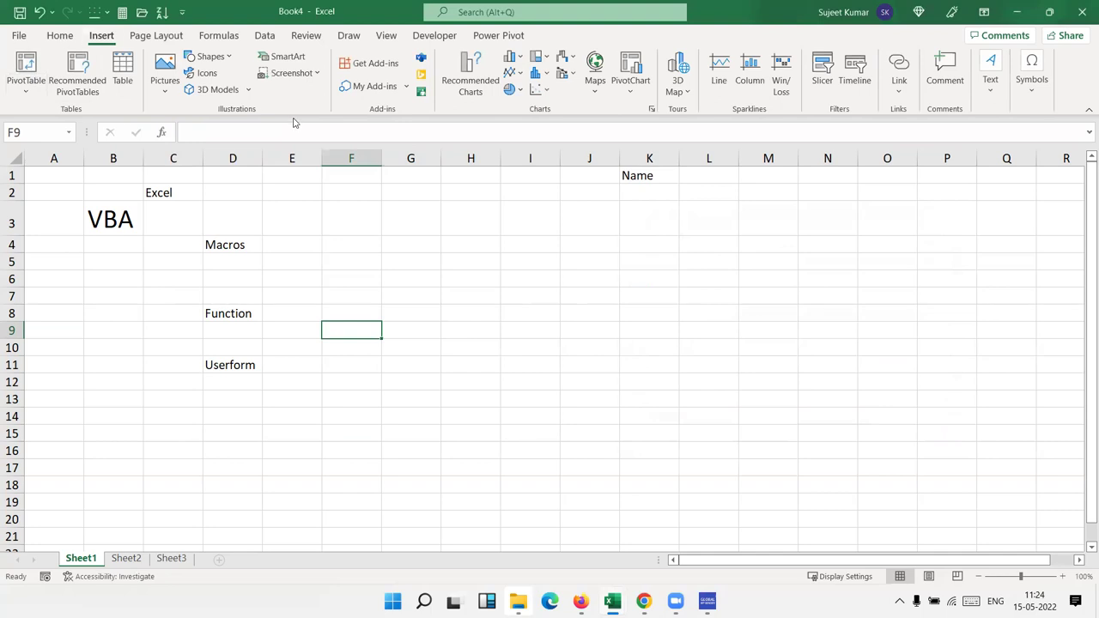
left_click(60, 36)
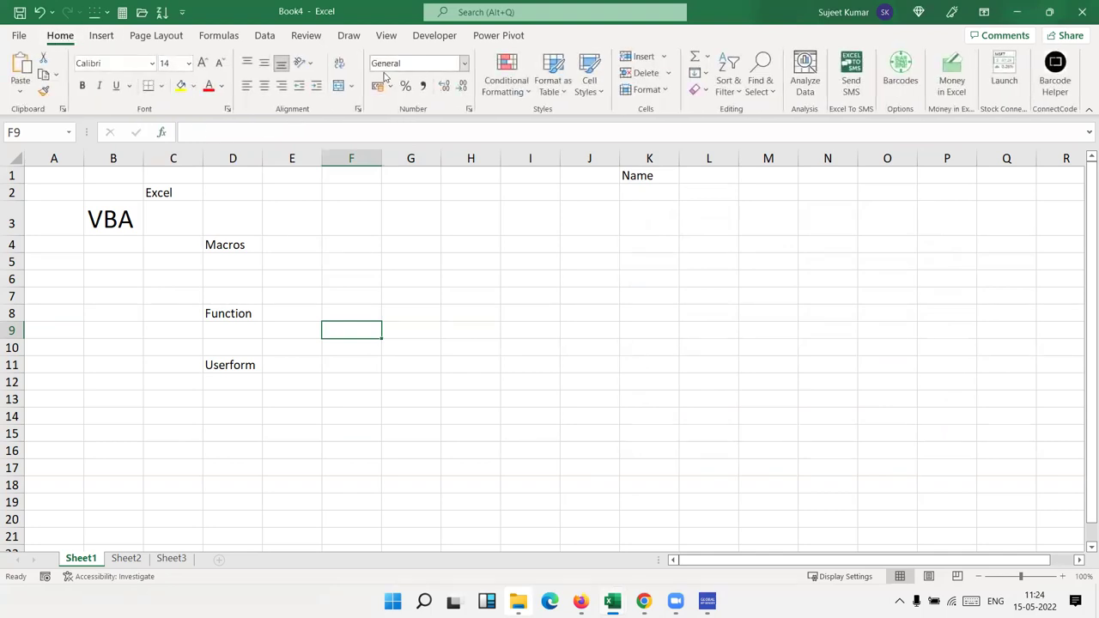
left_click(468, 109)
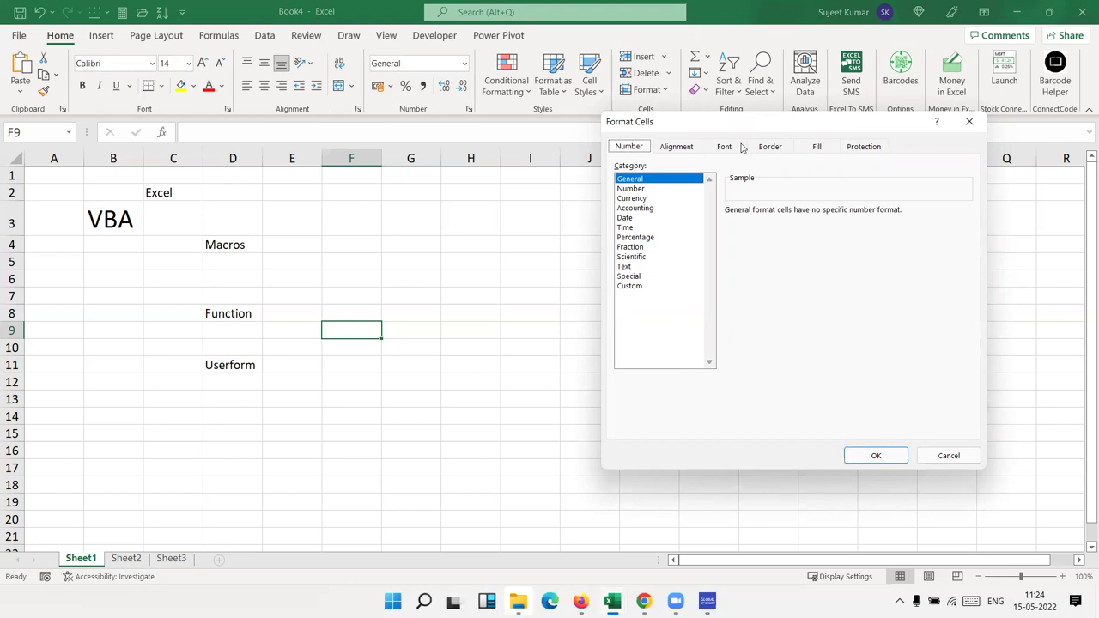
Step: Close Format Cells with Esc, leaving the General number format unchanged
key("Escape")
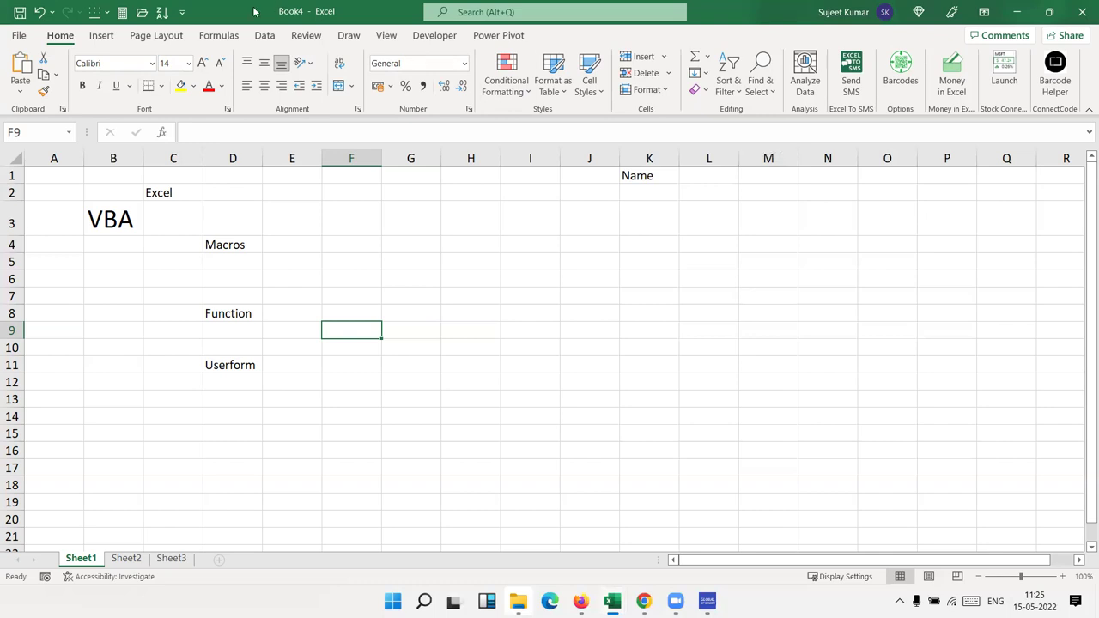
left_click(101, 35)
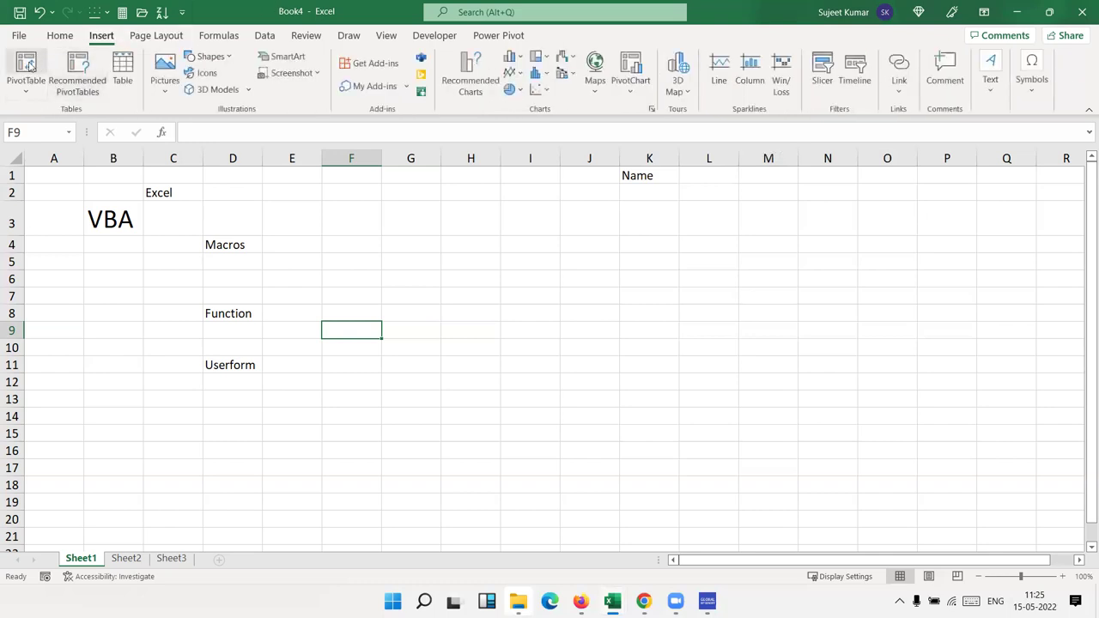
left_click(26, 67)
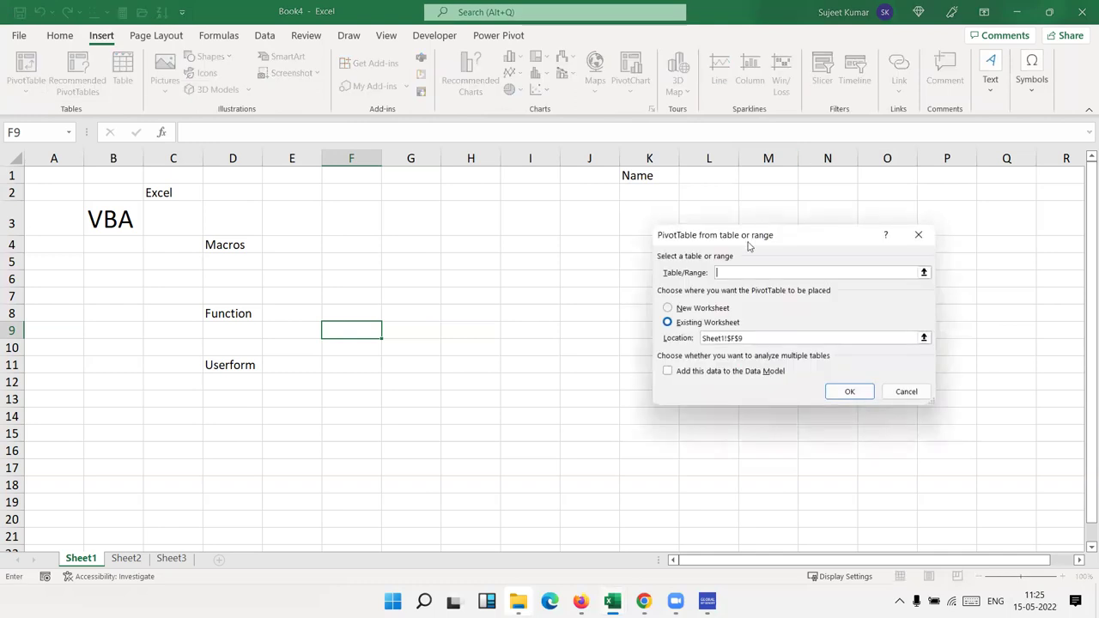
left_click_drag(726, 237, 617, 214)
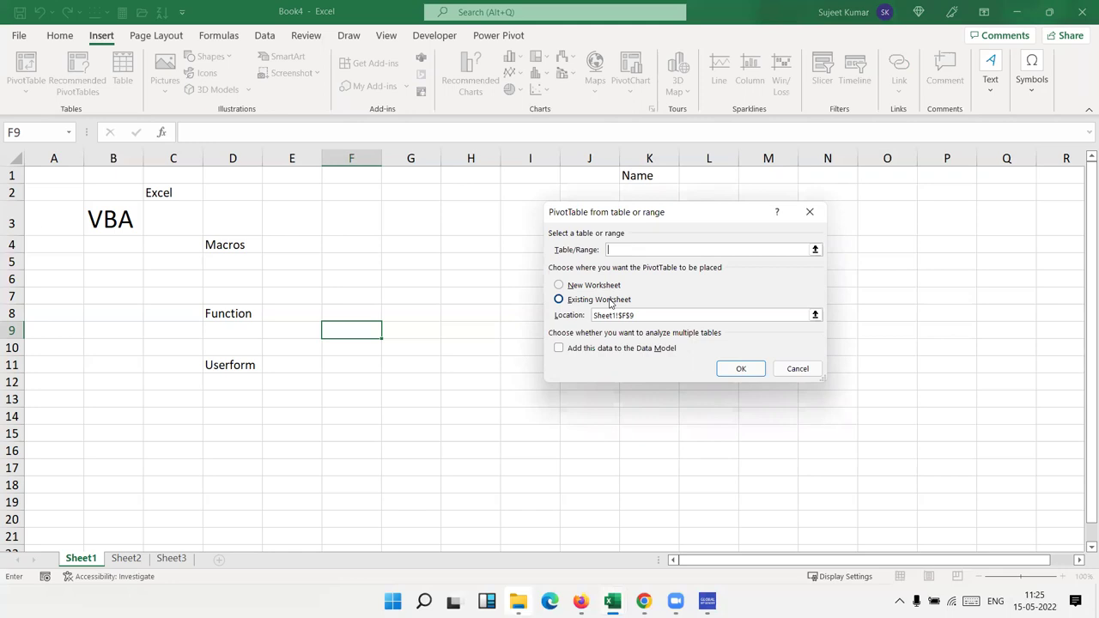
key("Escape")
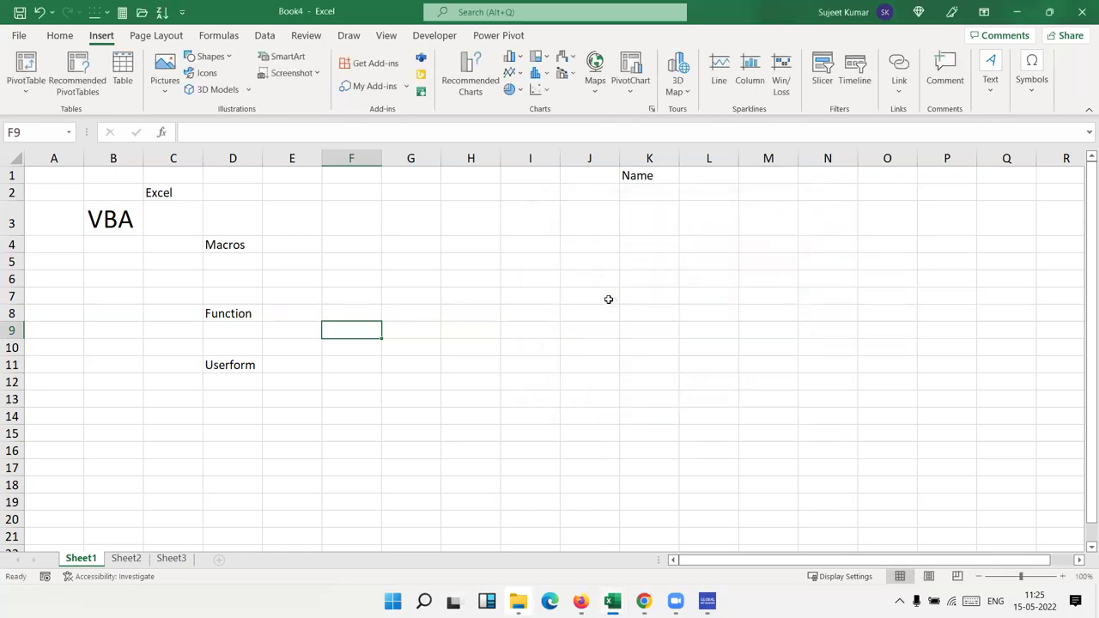
Step: Point out the Userform, Macros and Function labels, then delete 'Name' from K1
left_click(260, 368)
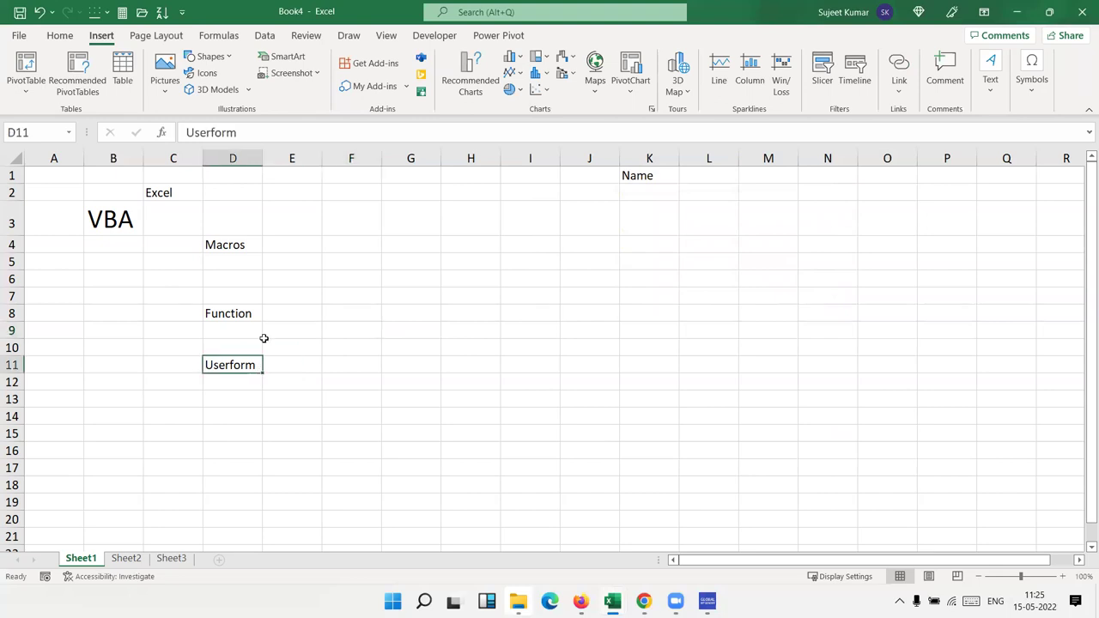
left_click(244, 250)
left_click(244, 314)
left_click(247, 367)
left_click(633, 176)
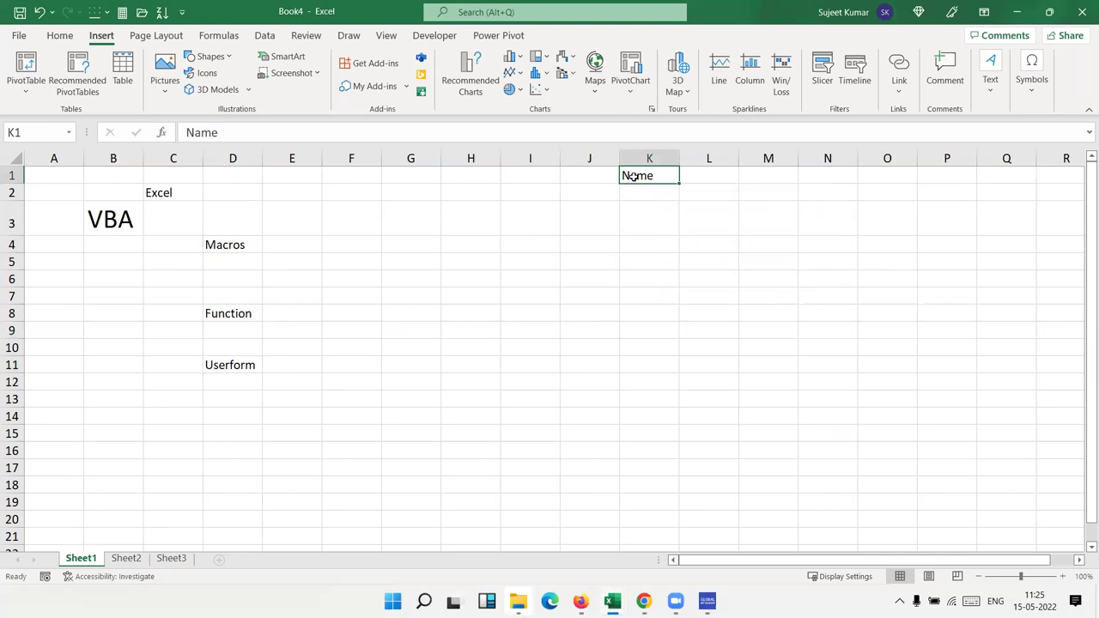
key("Delete")
Step: On Sheet2, enter =RANDBETWEEN(10,90) in cell A1
left_click(125, 560)
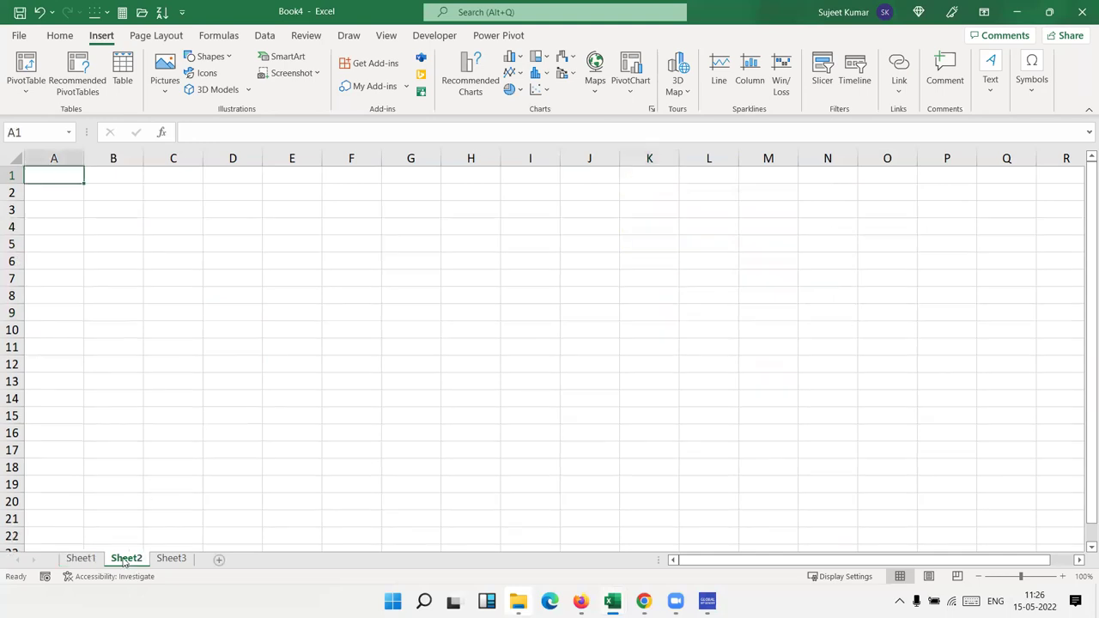
type("=ra")
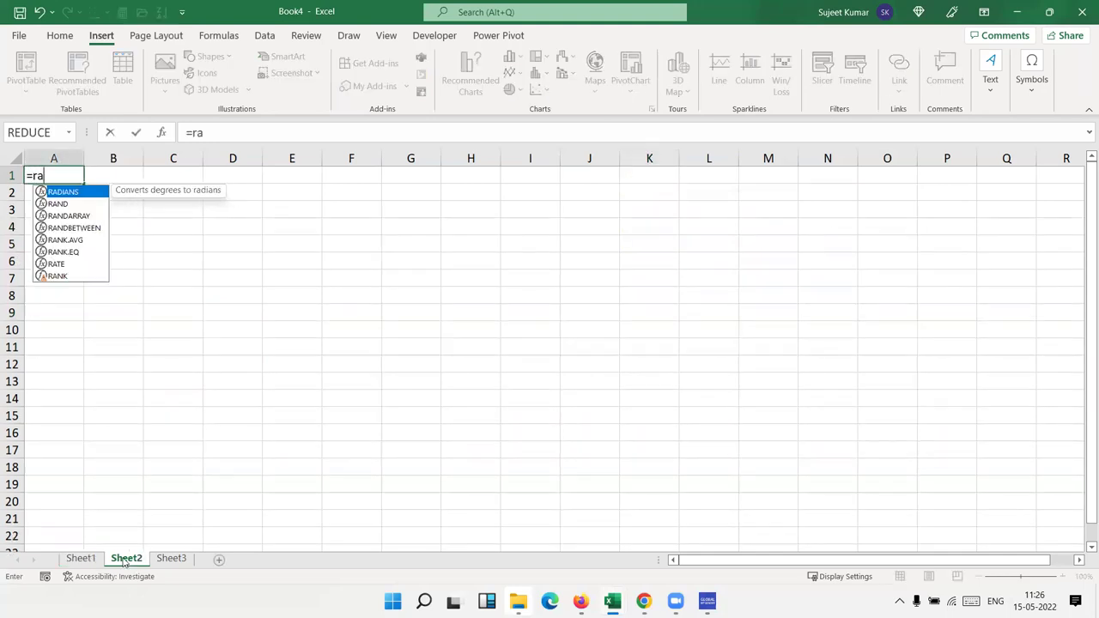
key("Down")
key("Down")
key("Down")
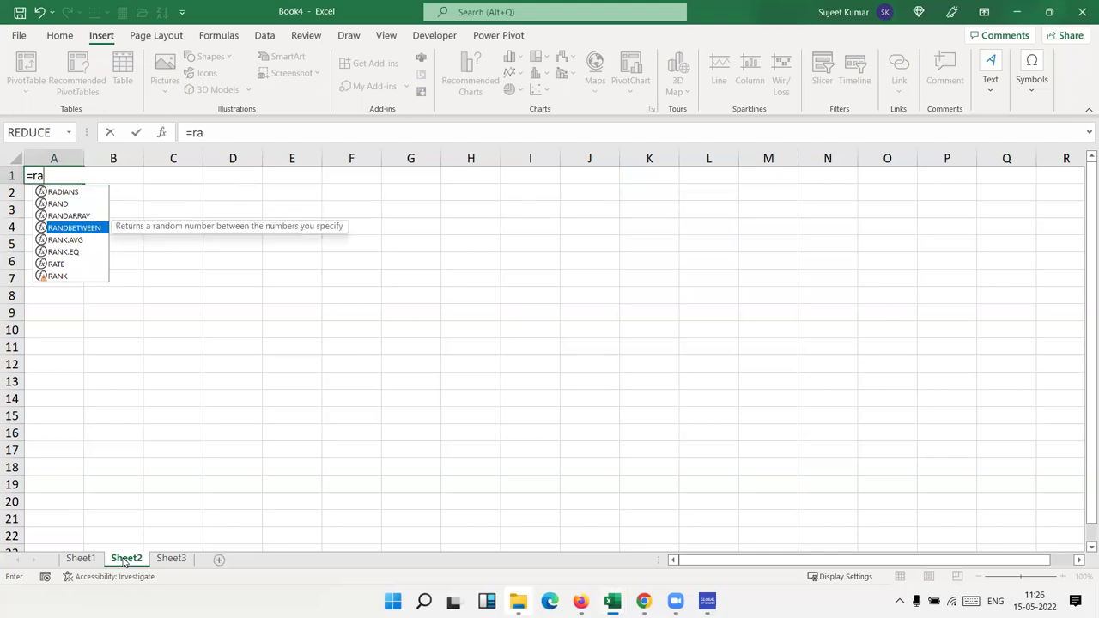
key("Tab")
type("10,90")
key("Return")
Step: Fill the RANDBETWEEN formula across A1:L21 and copy the block
key("Up")
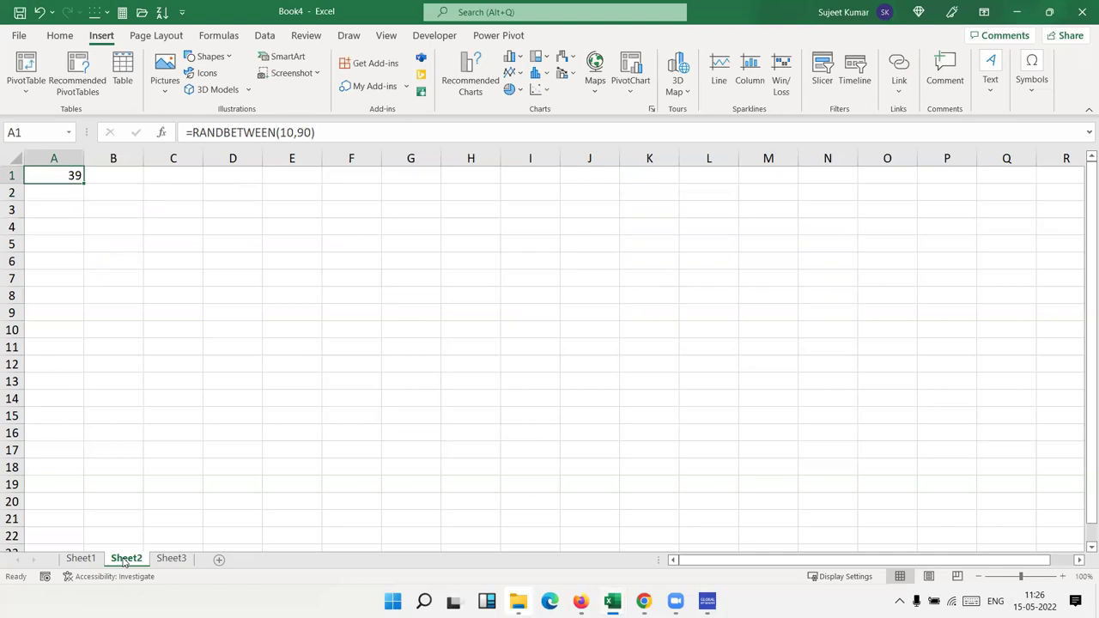
key("shift+Right")
key("shift+Right")
key("shift+Right")
key("shift+Right")
key("shift+Down")
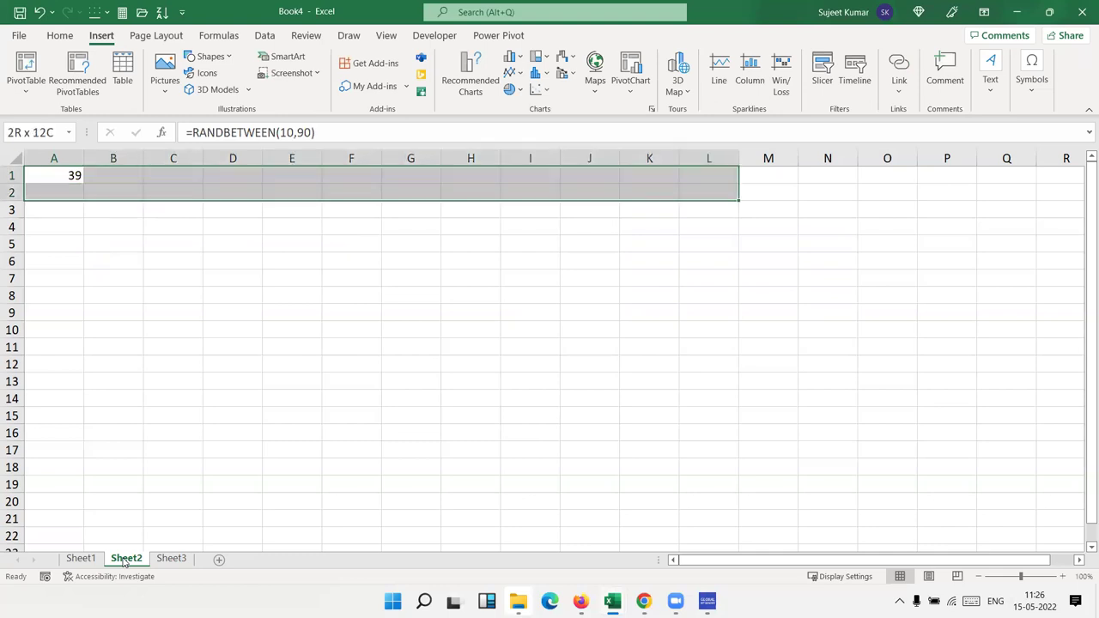
key("shift+Down")
key("shift+Down")
key("shift+Down")
key("shift+Down")
key("shift+Down")
key("shift+Down")
key("shift+Down")
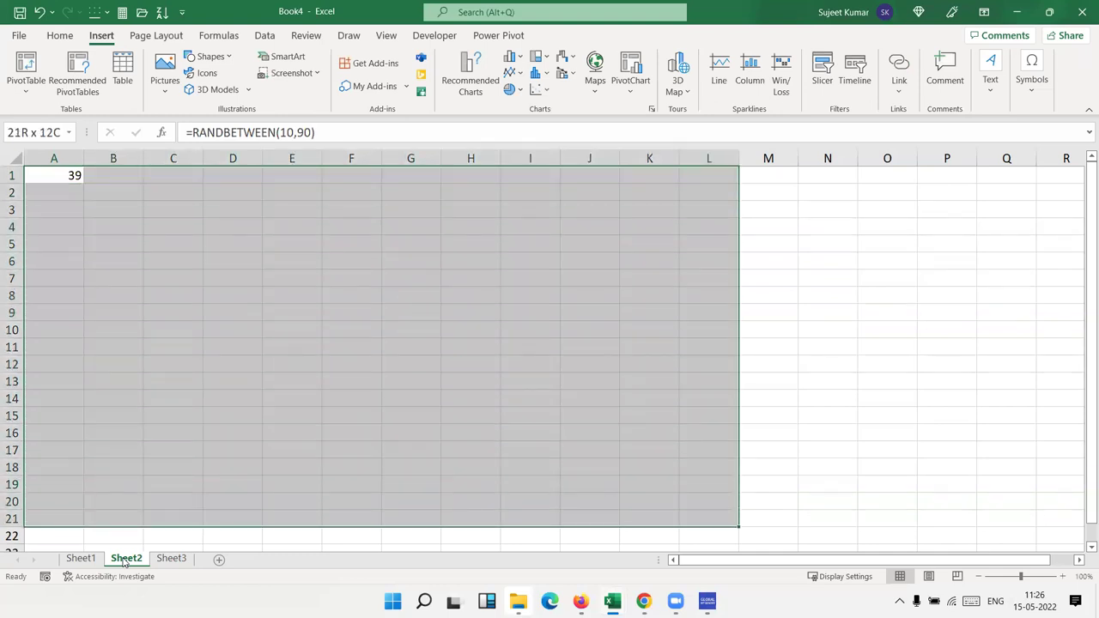
key("ctrl+r")
key("ctrl+d")
key("ctrl+c")
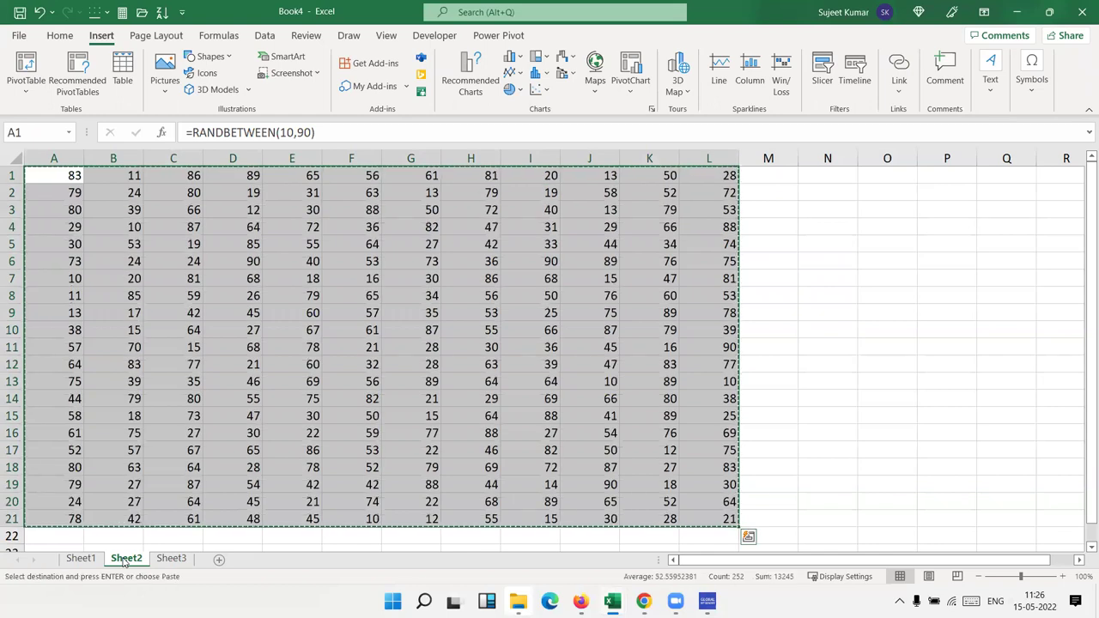
Step: Paste the A1:L21 grid back as plain values and clear the copy marquee
left_click(60, 36)
left_click(20, 93)
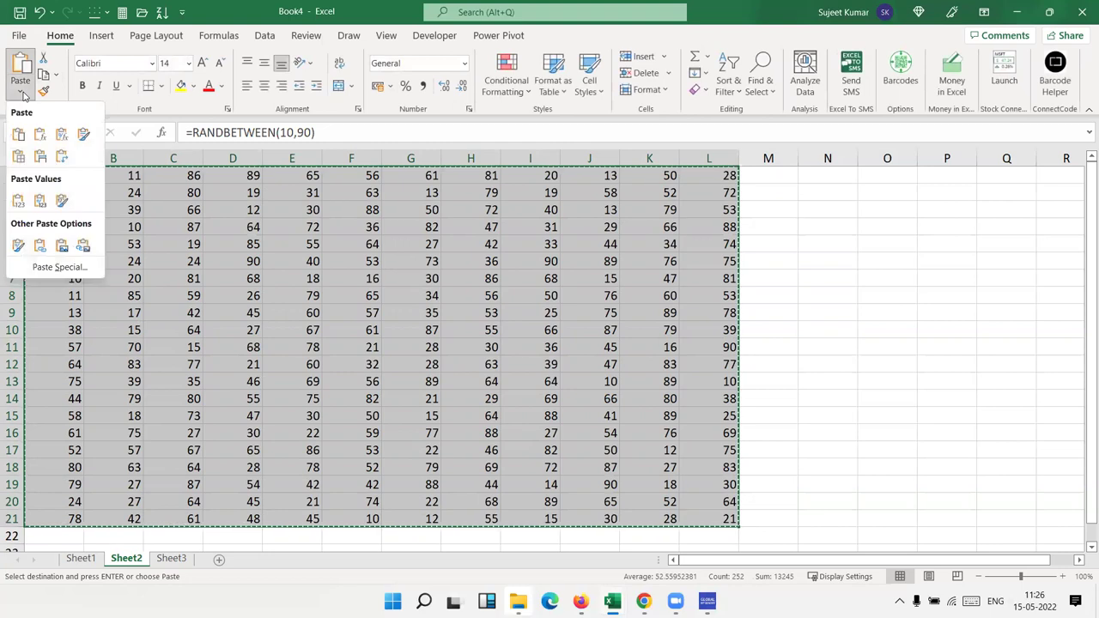
left_click(18, 200)
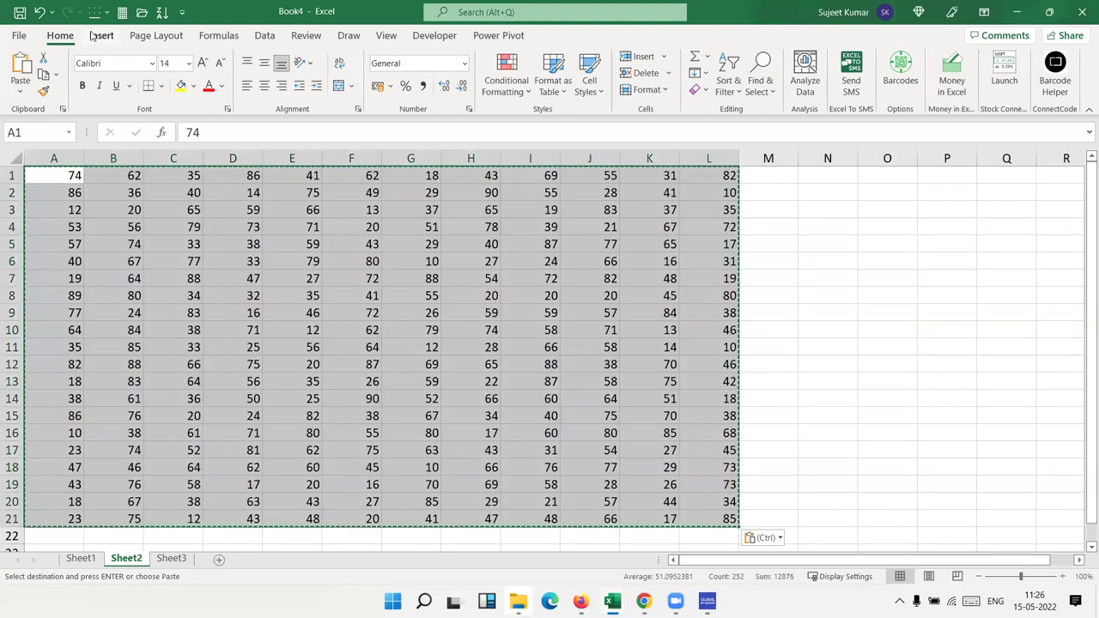
left_click(101, 35)
key("ctrl")
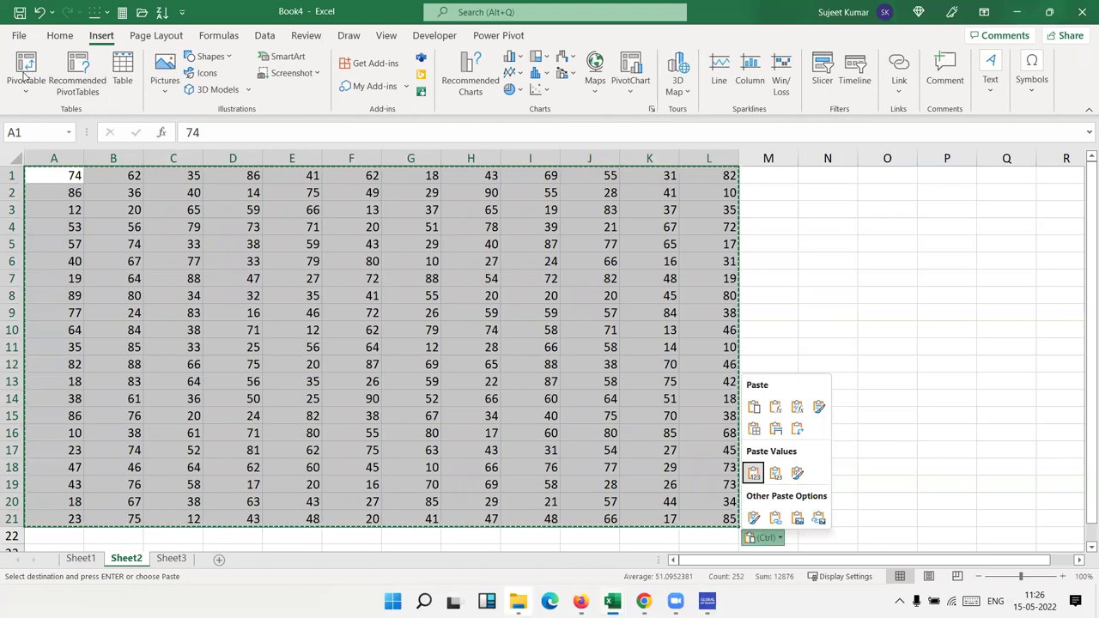
key("Escape")
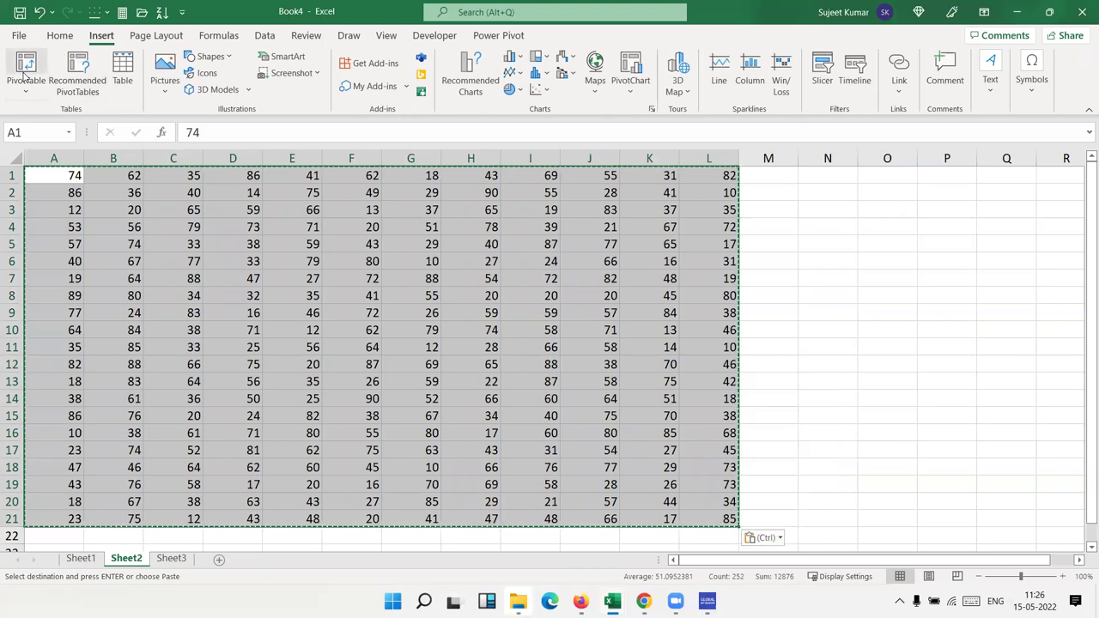
key("Escape")
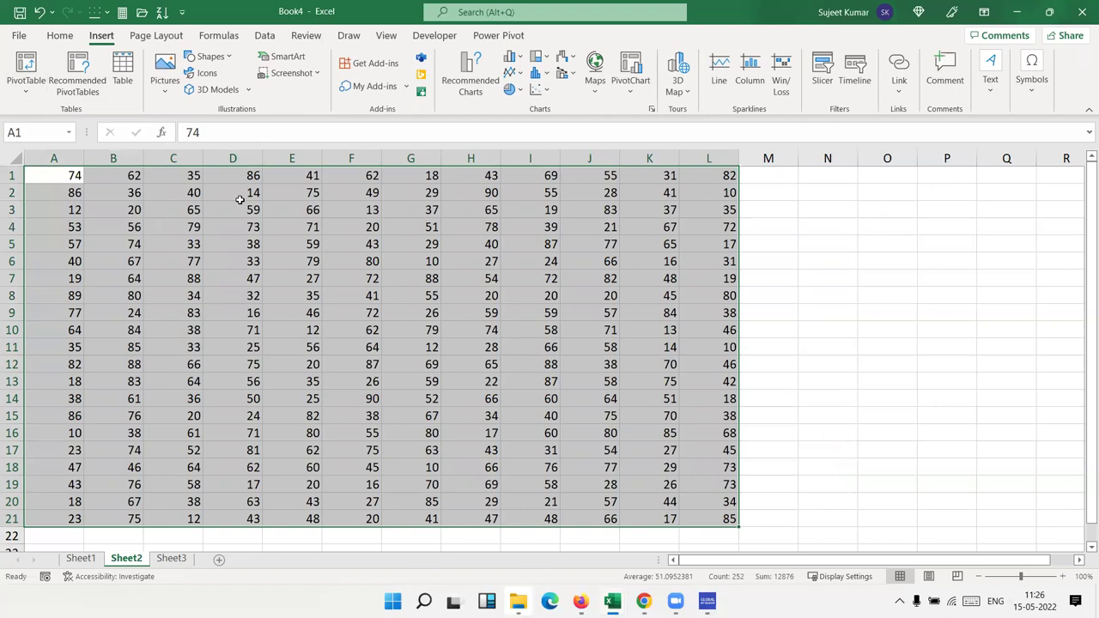
left_click(254, 273)
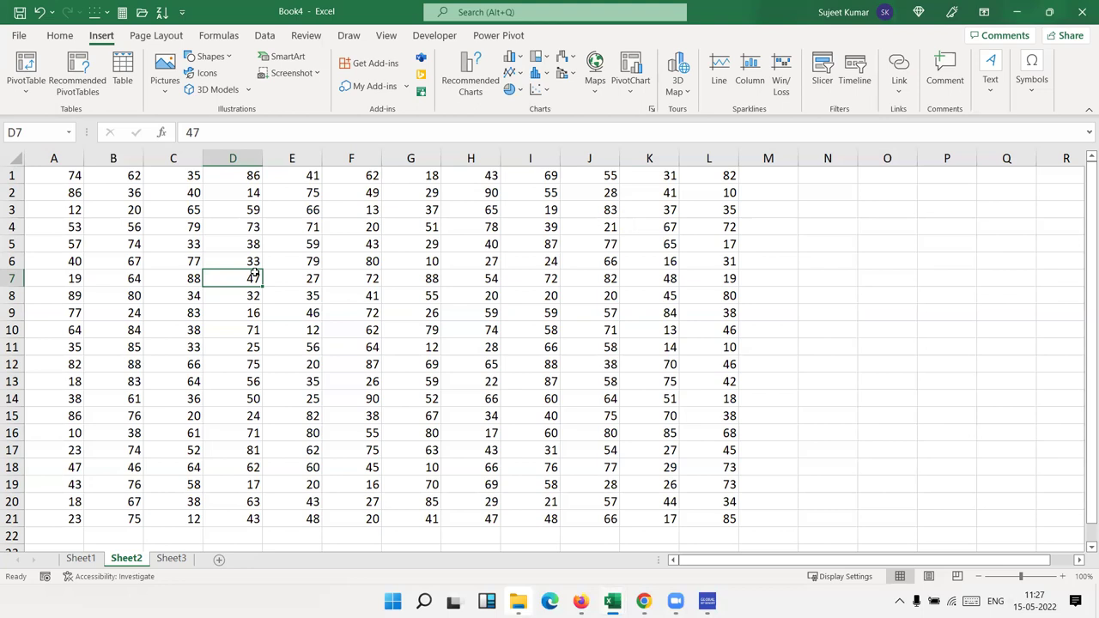
Step: Jump with Ctrl+arrows around the grid corners, from column A to L21 and back to A1
key("Left")
key("Left")
key("Left")
key("ctrl+Down")
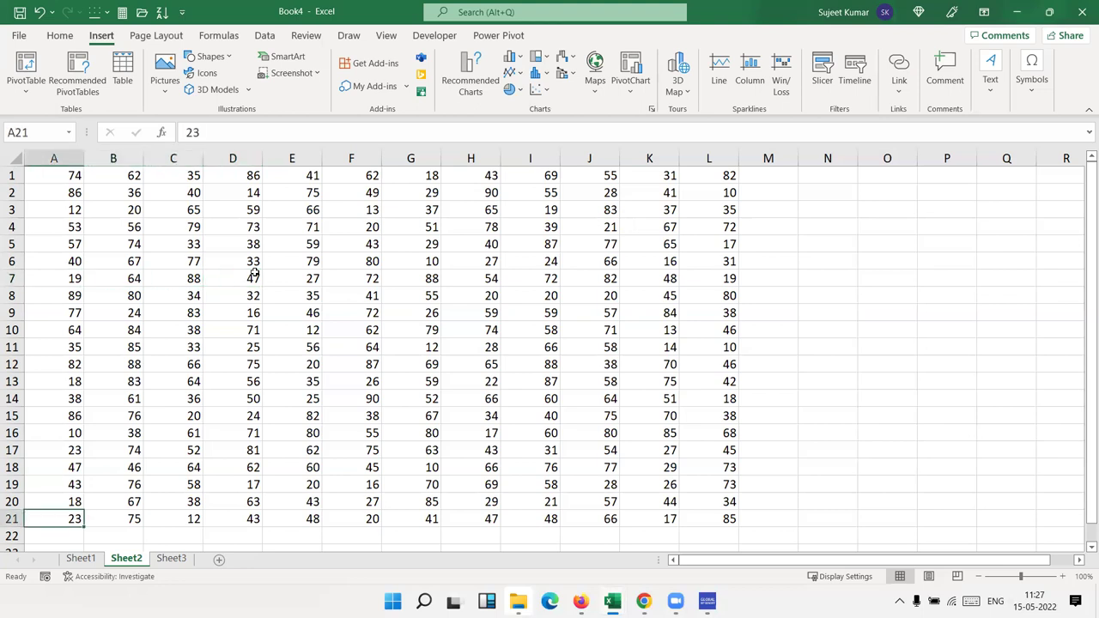
key("ctrl+Right")
key("ctrl+Up")
key("ctrl+Left")
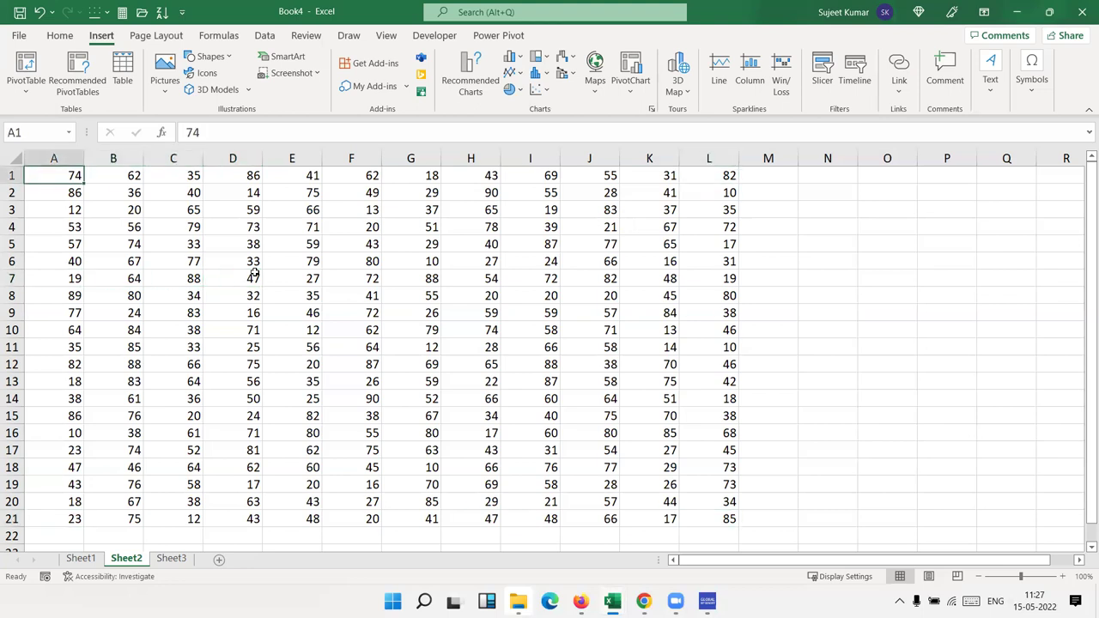
Step: Select A1:L21 by extending from A1 with Ctrl+Shift+arrows, then again with Ctrl+A from B4
key("ctrl+shift+Right")
key("ctrl+shift+Down")
key("ctrl+Up")
key("ctrl+shift+Right")
key("ctrl+shift+Down")
key("ctrl+Up")
left_click(310, 254)
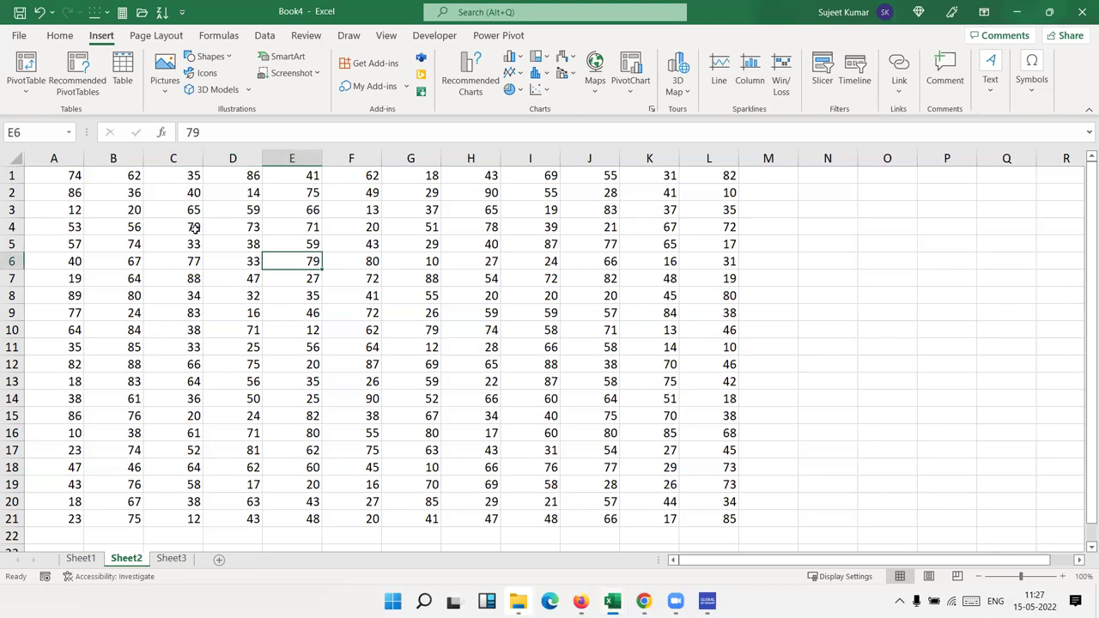
left_click(116, 222)
key("ctrl+a")
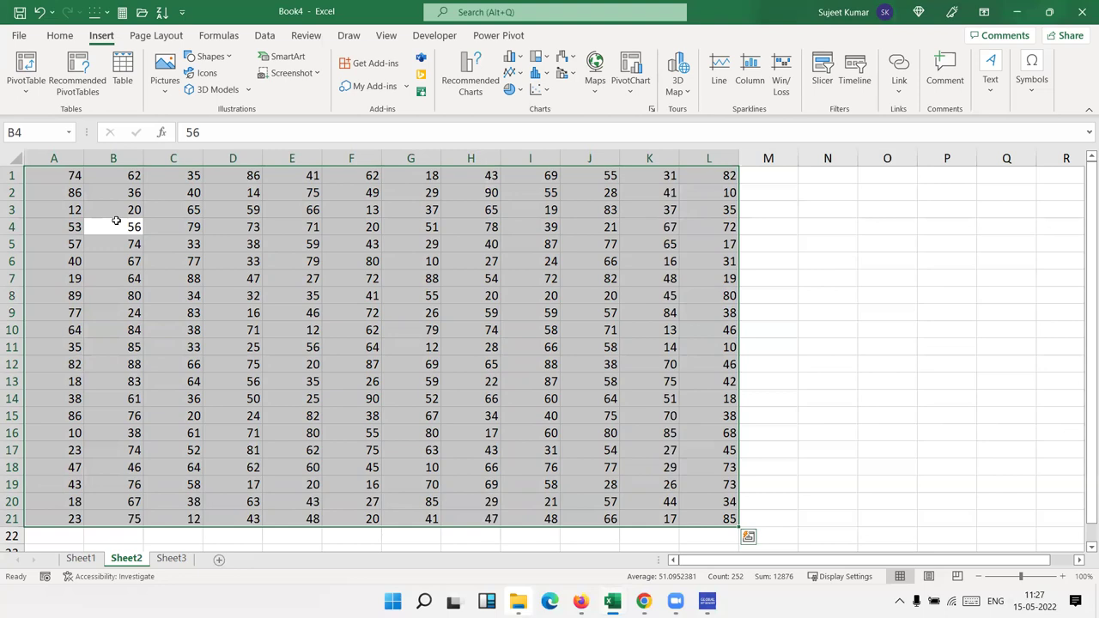
Step: Return to the Home tab and select the whole A1:L21 block with Ctrl+A
left_click(128, 224)
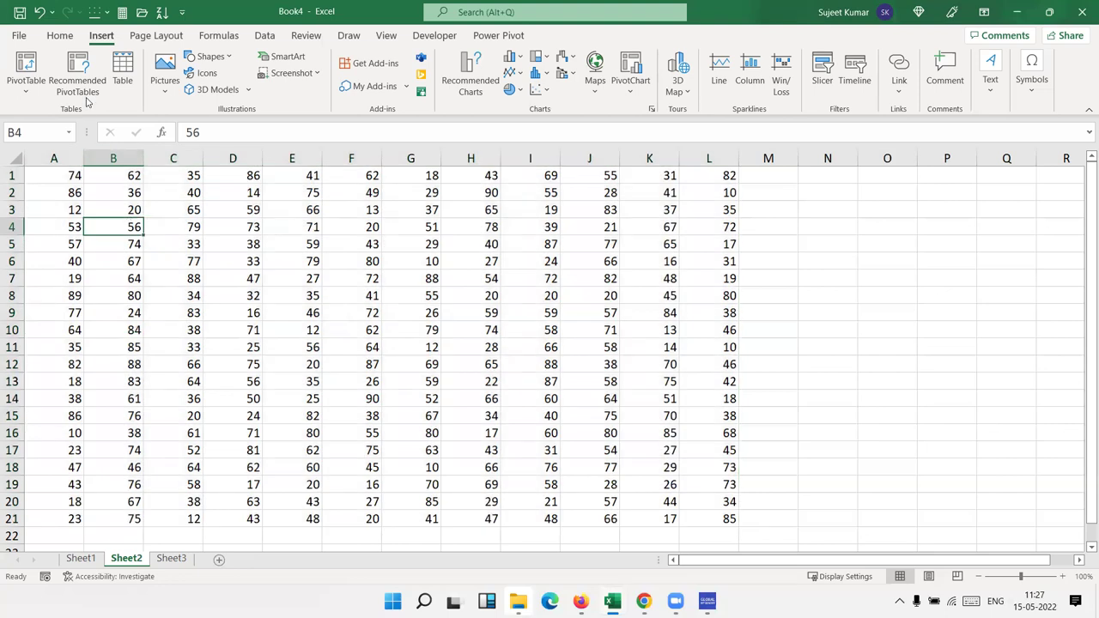
left_click(63, 39)
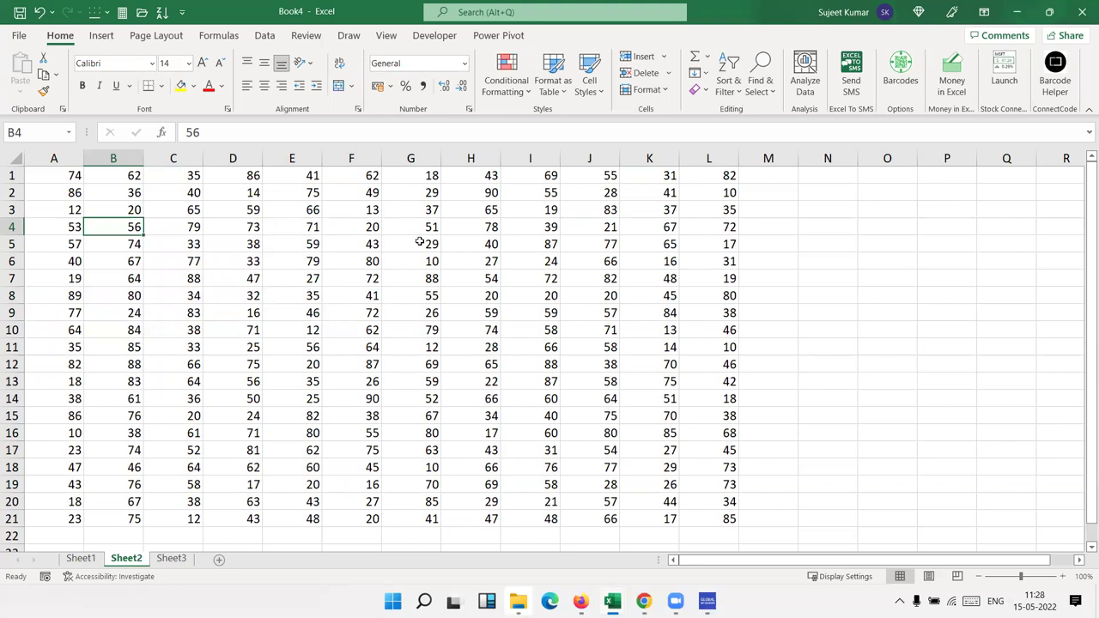
key("ctrl+a")
Step: Select the block again from G5, then open Find & Select with E3 active
left_click(420, 243)
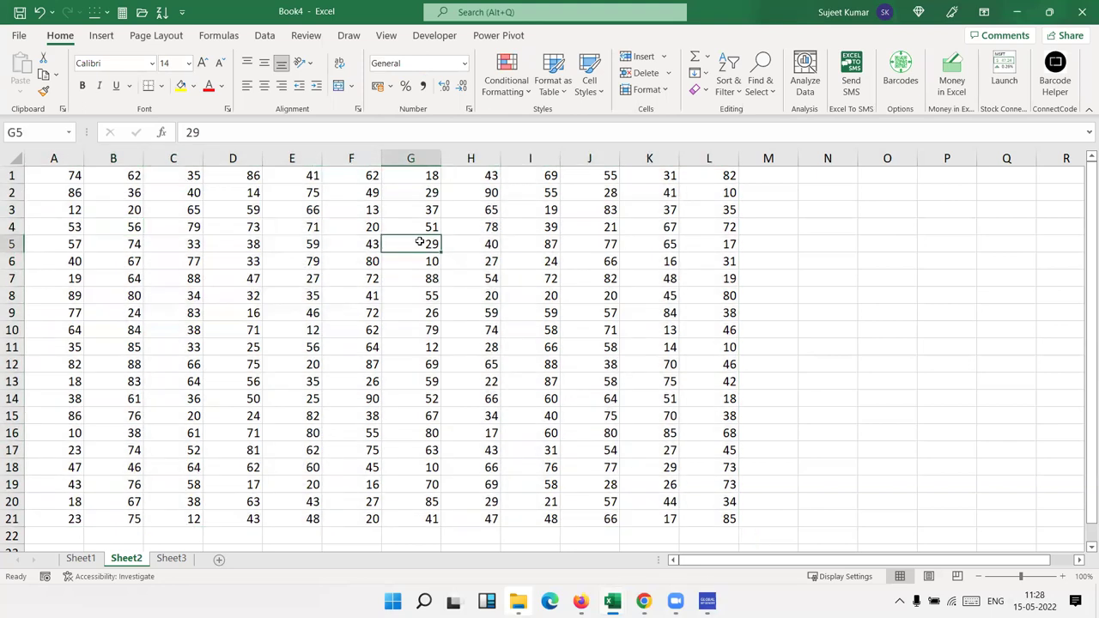
key("ctrl+a")
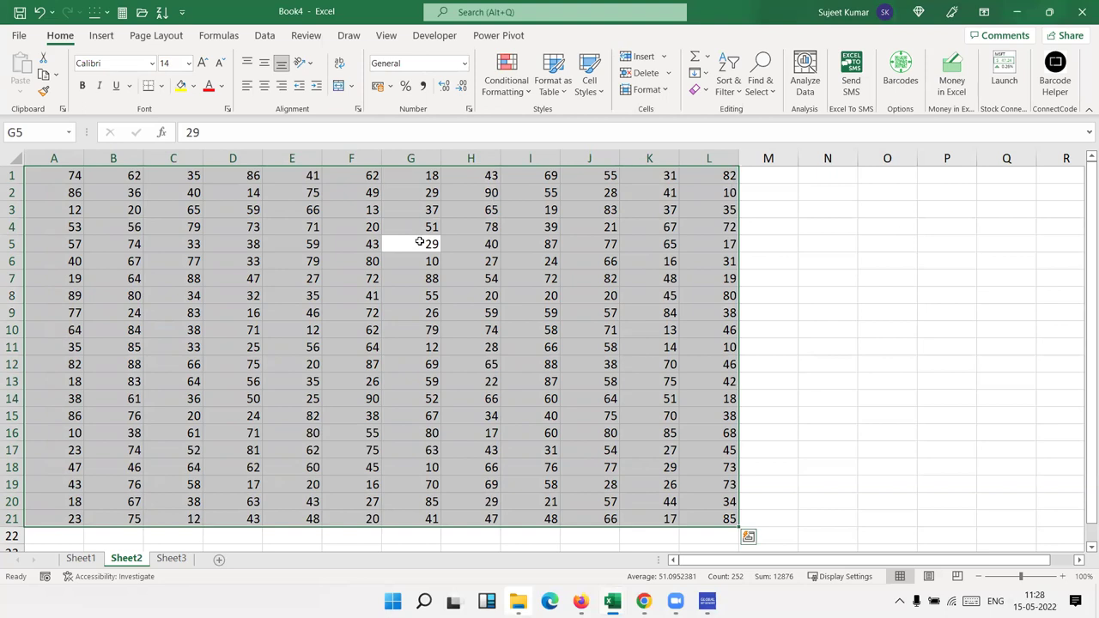
left_click(316, 207)
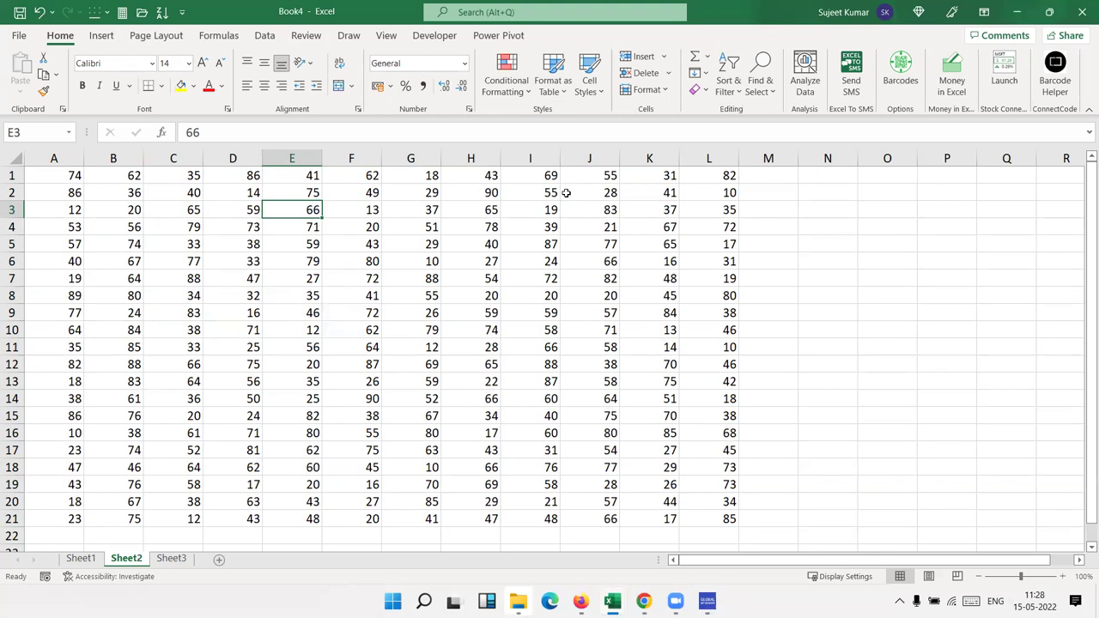
left_click(757, 86)
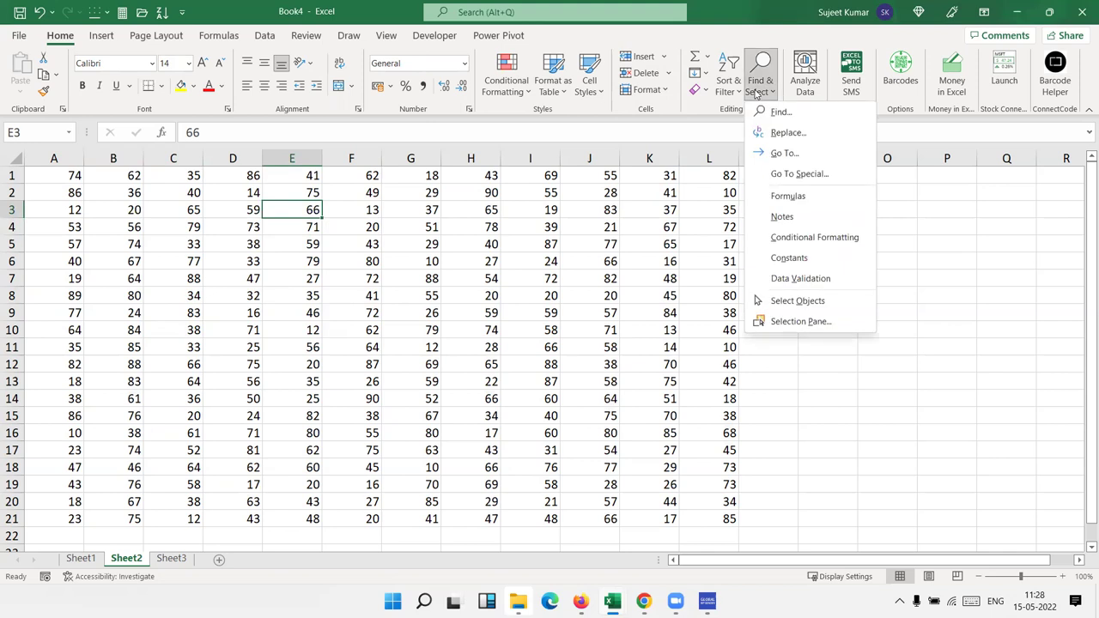
Step: Use Go To Special's Current region option to select A1:L21 around the active cell
left_click(785, 174)
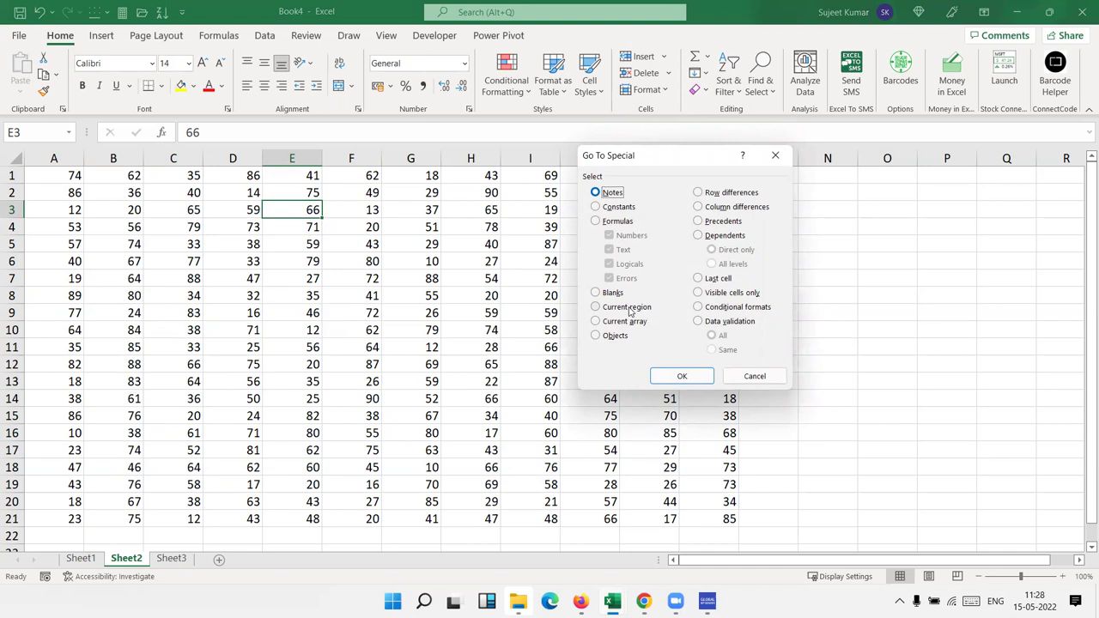
left_click(629, 310)
left_click(682, 379)
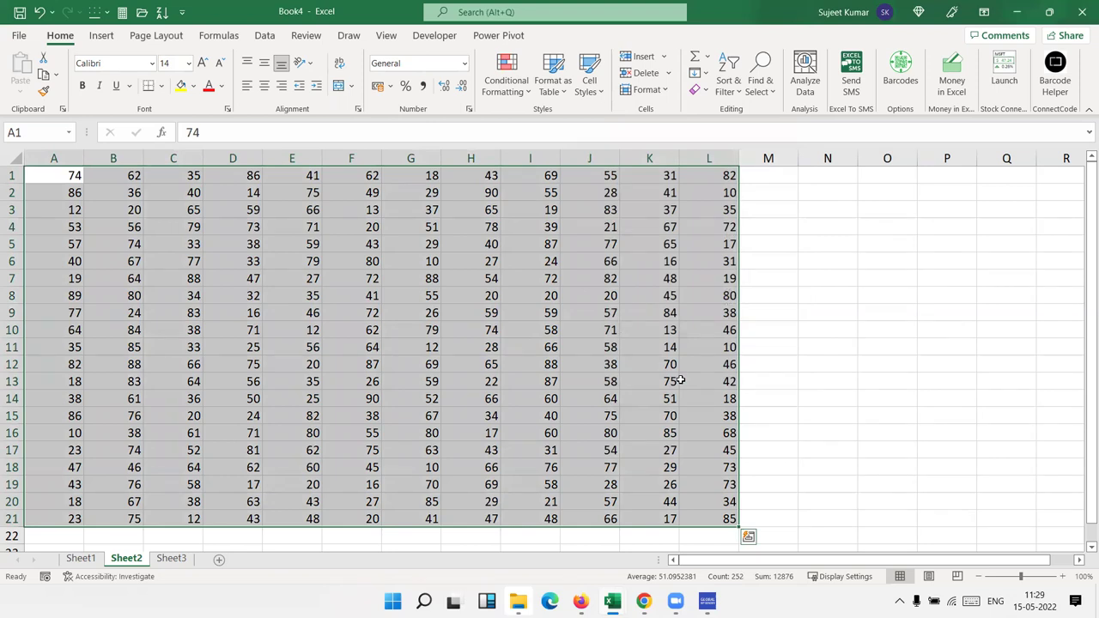
Step: Activate I17 and then L10, then switch to Chrome and open a new tab
left_click(534, 448)
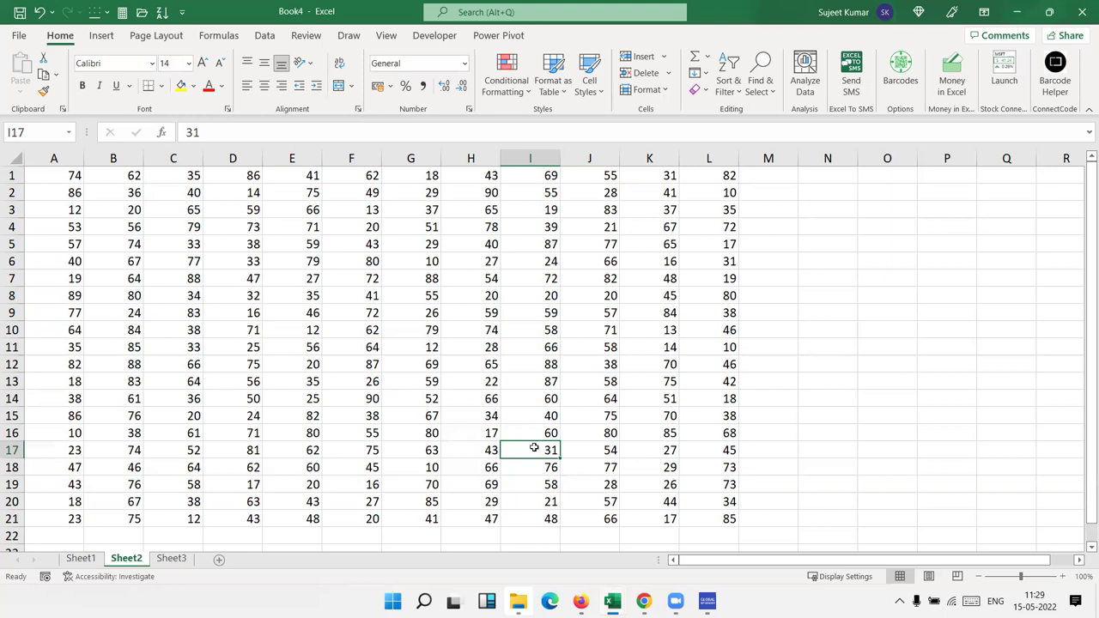
left_click(697, 331)
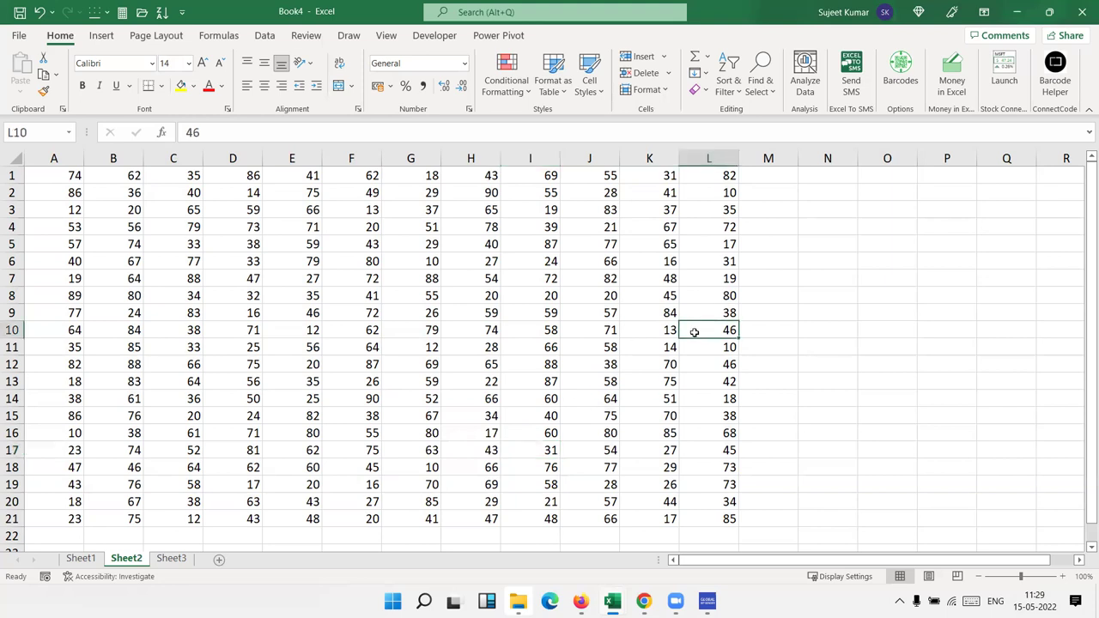
left_click(644, 601)
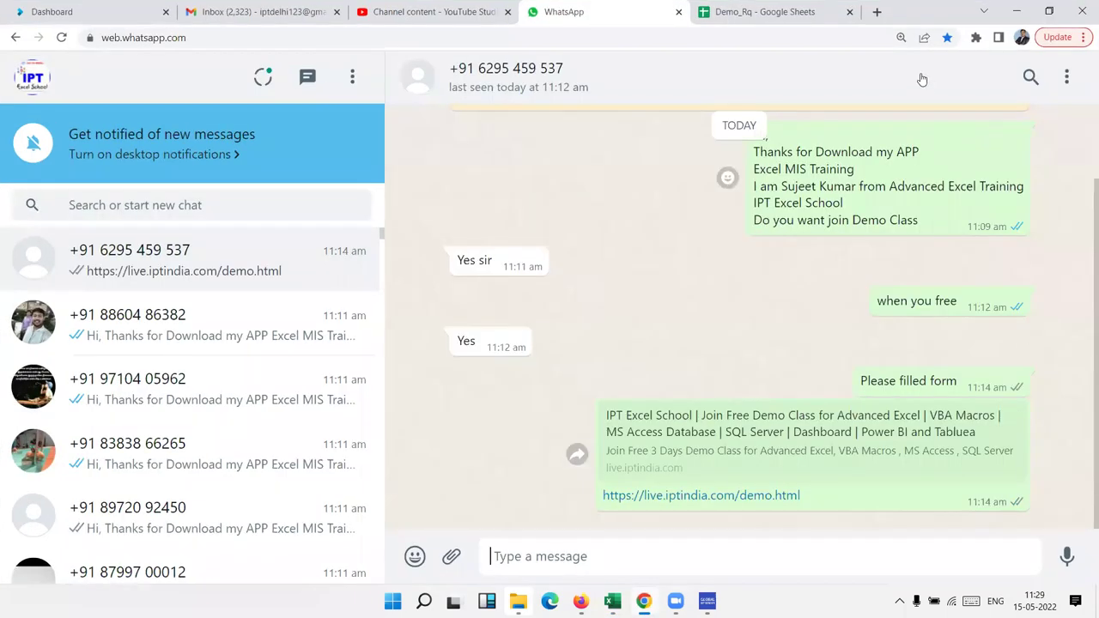
left_click(877, 11)
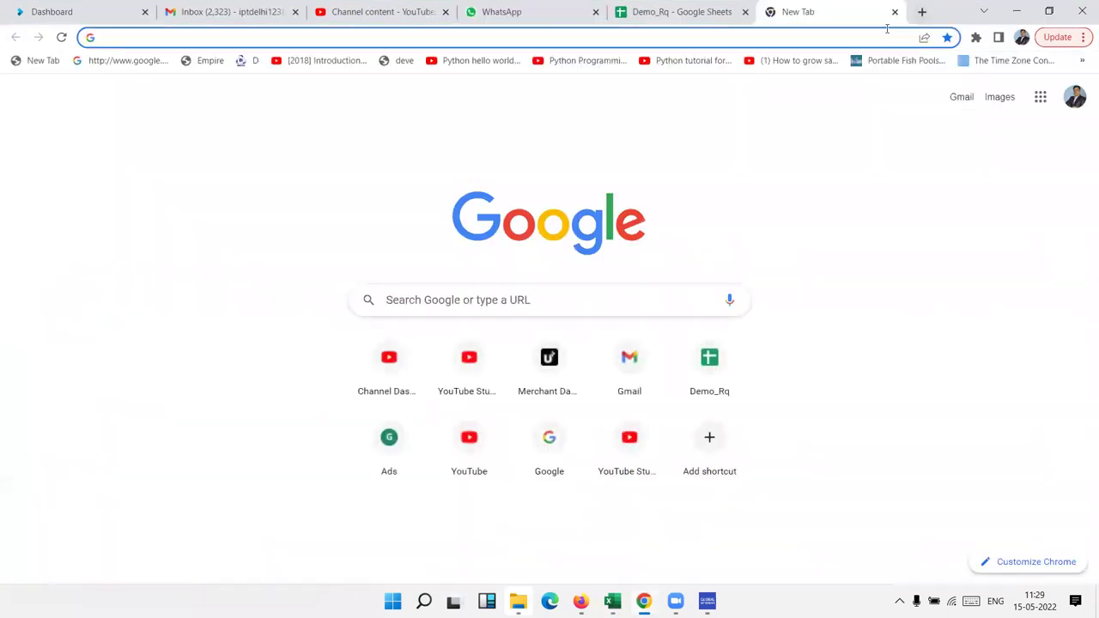
Step: Load the IPT Excel School site from 'ipt', go to app.iptindia.com and dismiss the Coursary ad
type("ipt")
key("Return")
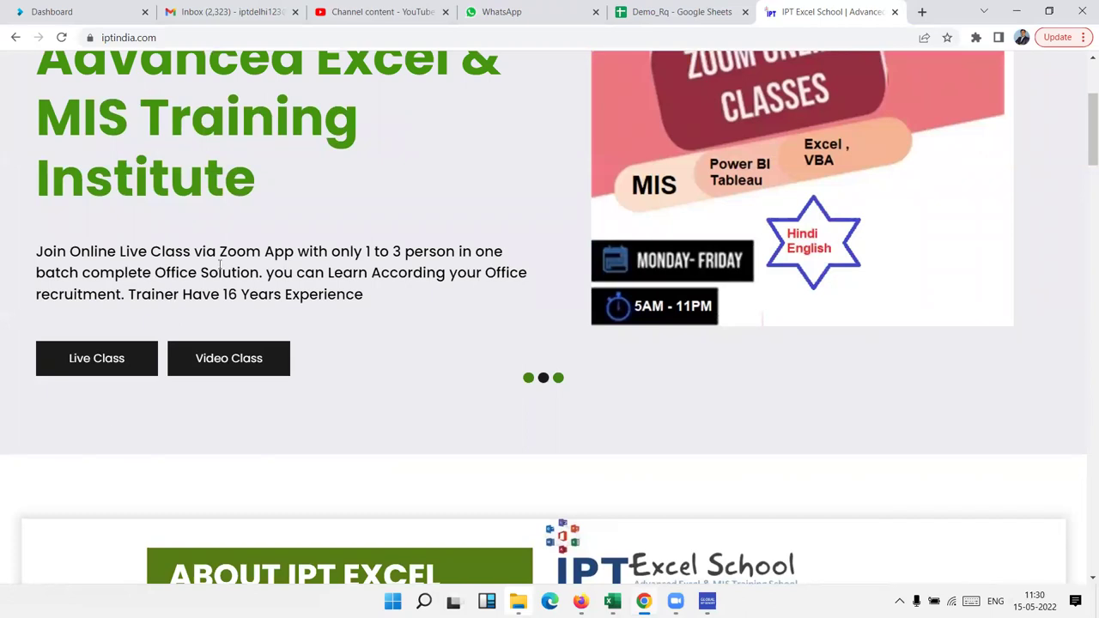
left_click(266, 354)
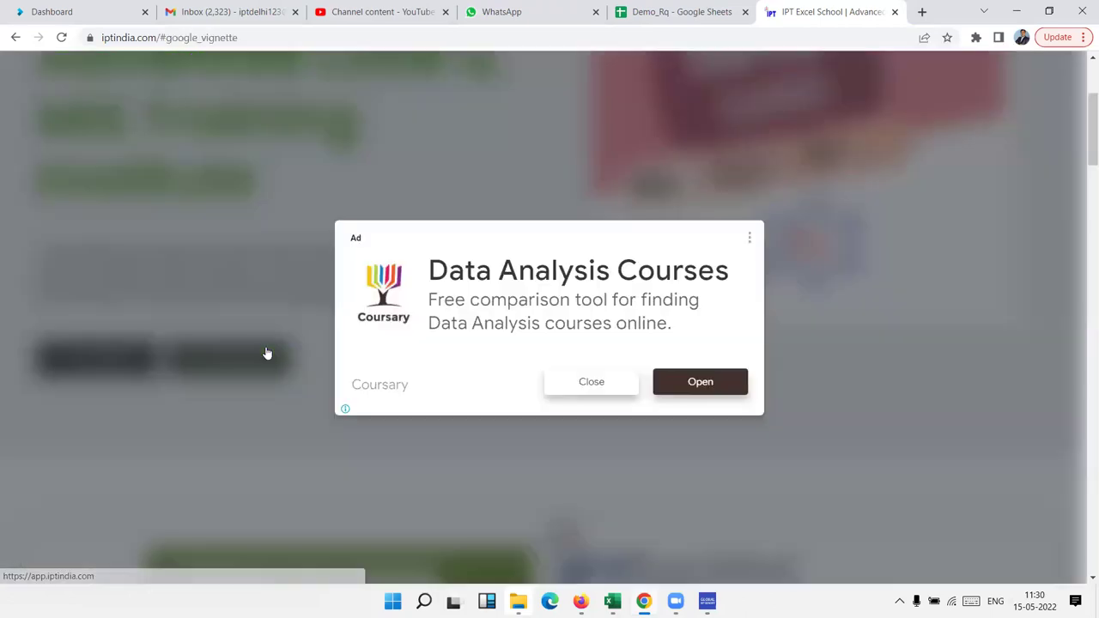
left_click(592, 388)
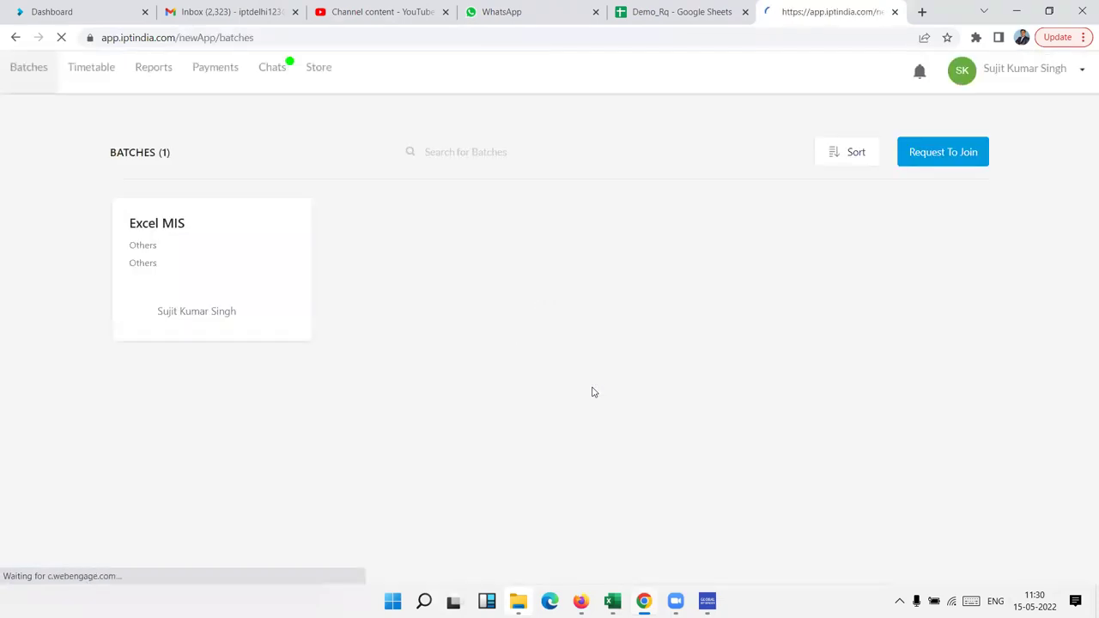
Step: Open the course store in the IPT app and scroll through it
left_click(317, 82)
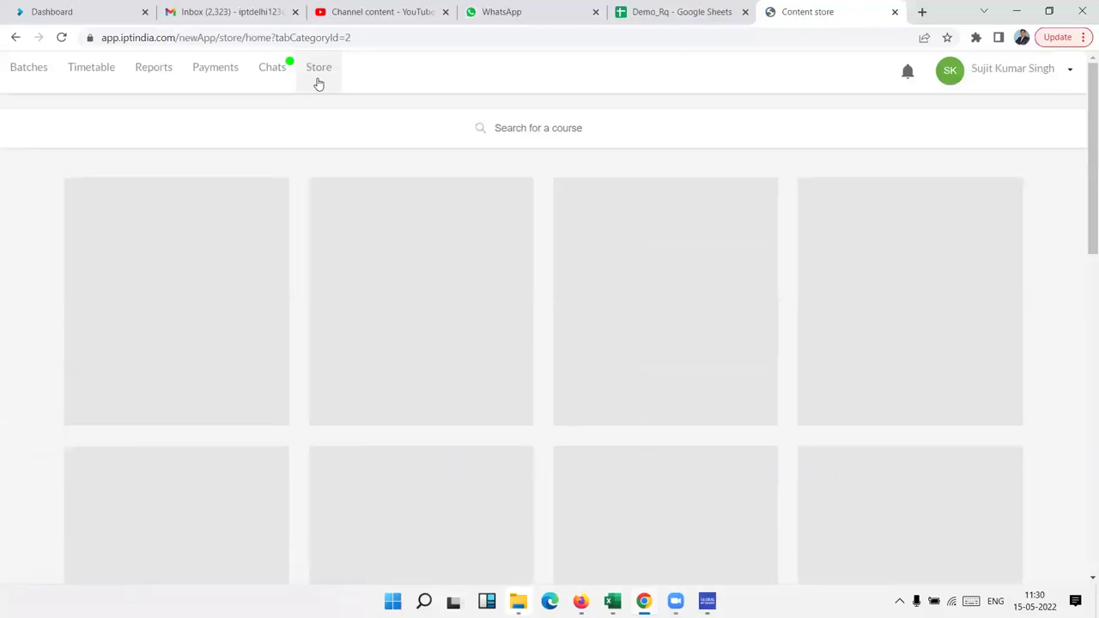
scroll(317, 83, "down", 2)
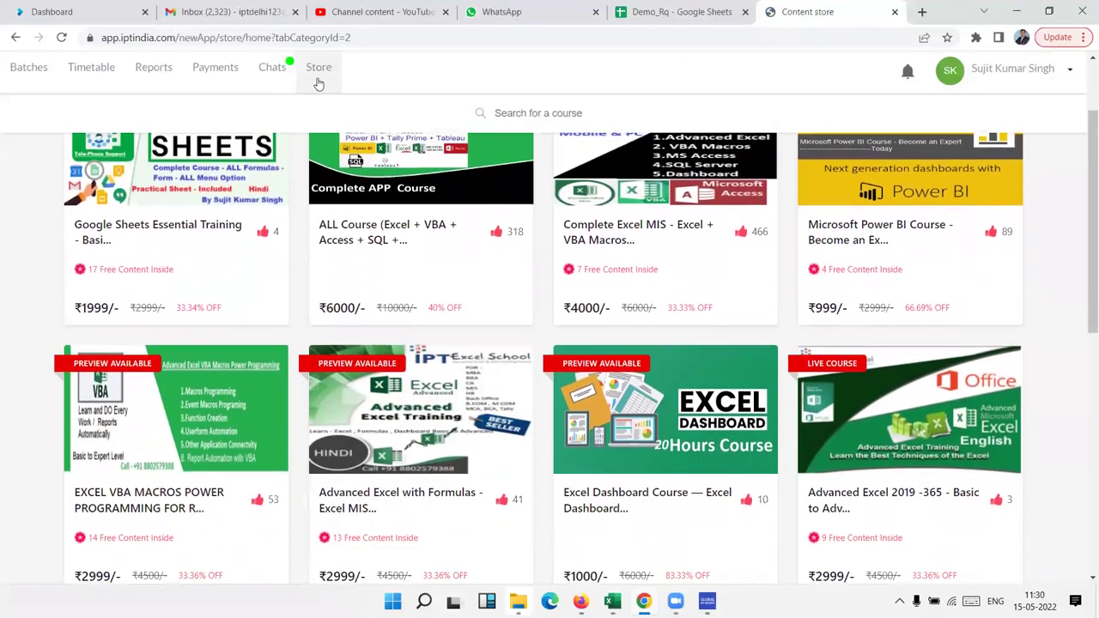
scroll(318, 83, "down", 2)
scroll(318, 83, "down", 3)
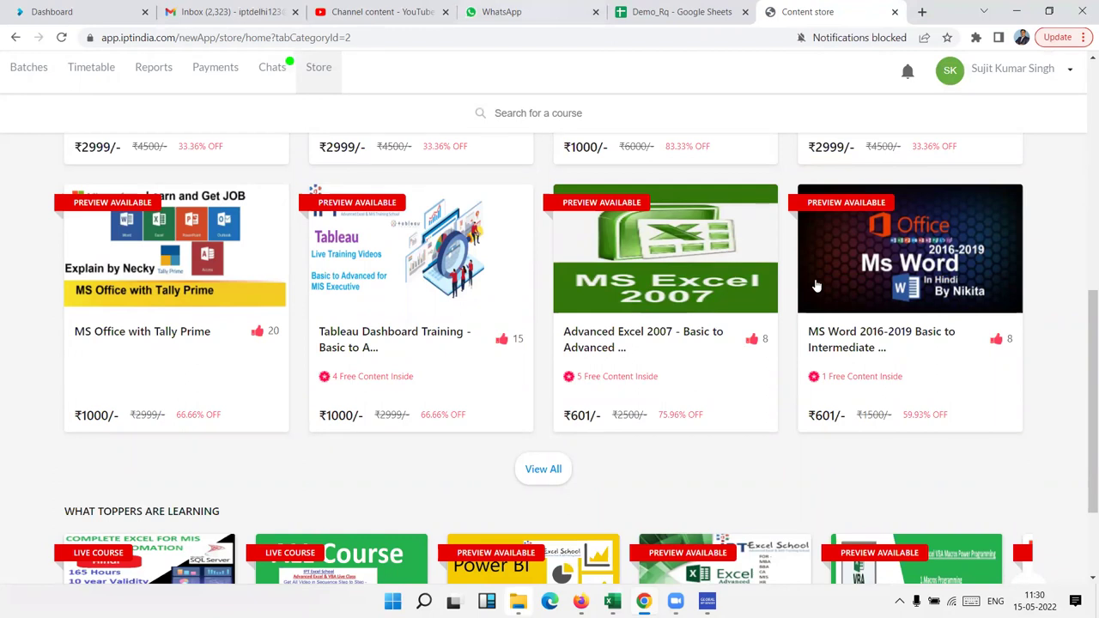
Step: In a new tab, reload the IPT Excel School site and open its live class page
key("ctrl+t")
type("ip")
key("Return")
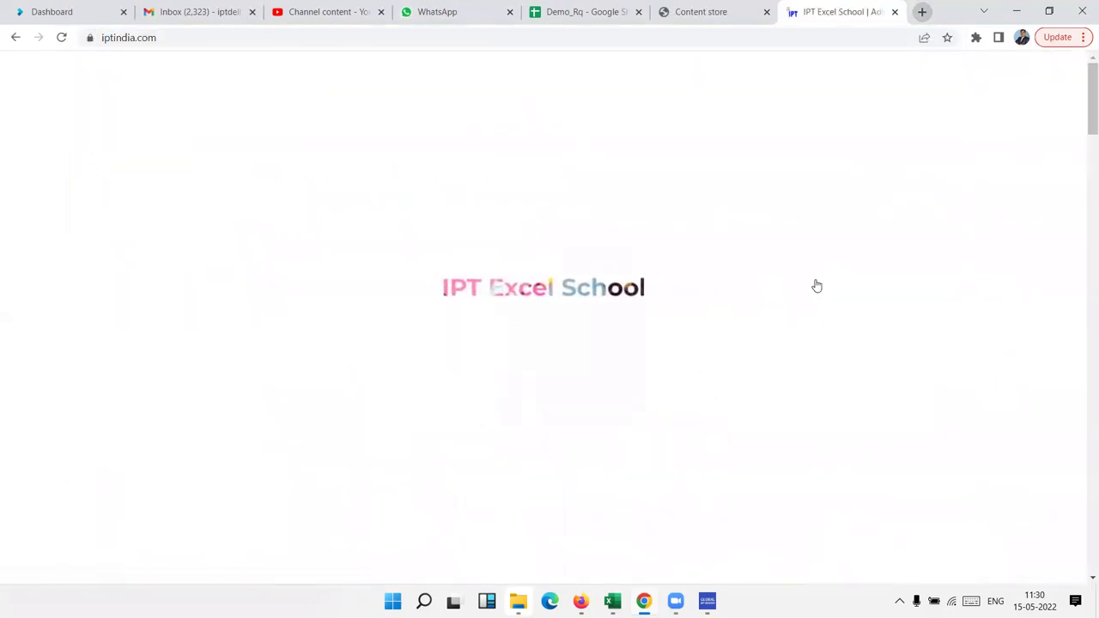
scroll(298, 246, "down", 1)
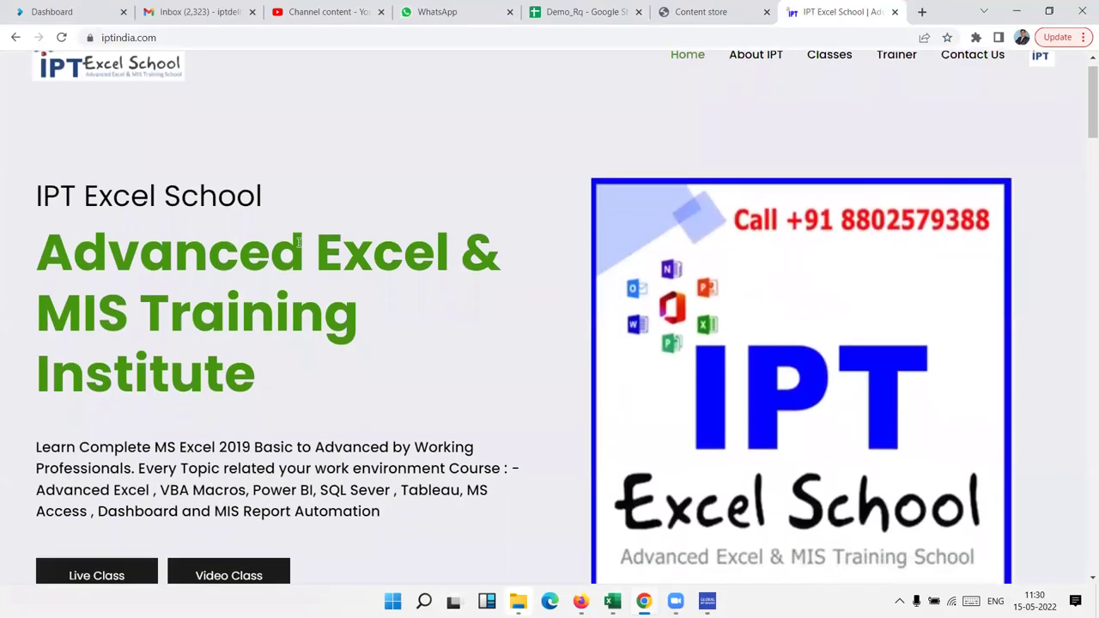
left_click(109, 516)
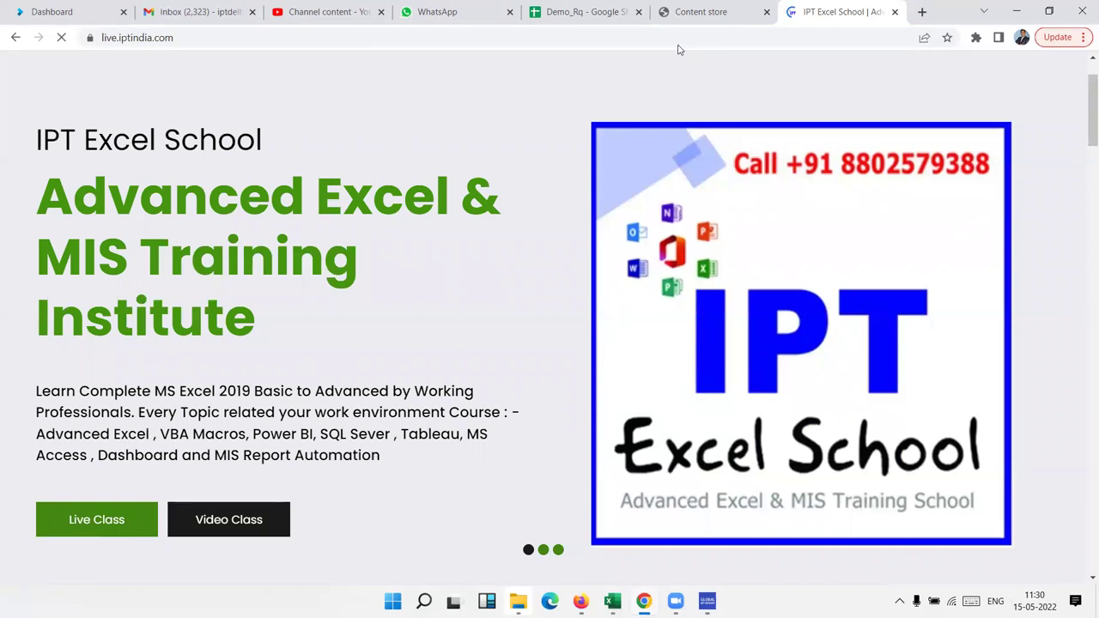
Step: Load the EXCEL MIS TRAINING Google Play page in a new tab, then return to the IPT tab
key("ctrl+t")
type("pl")
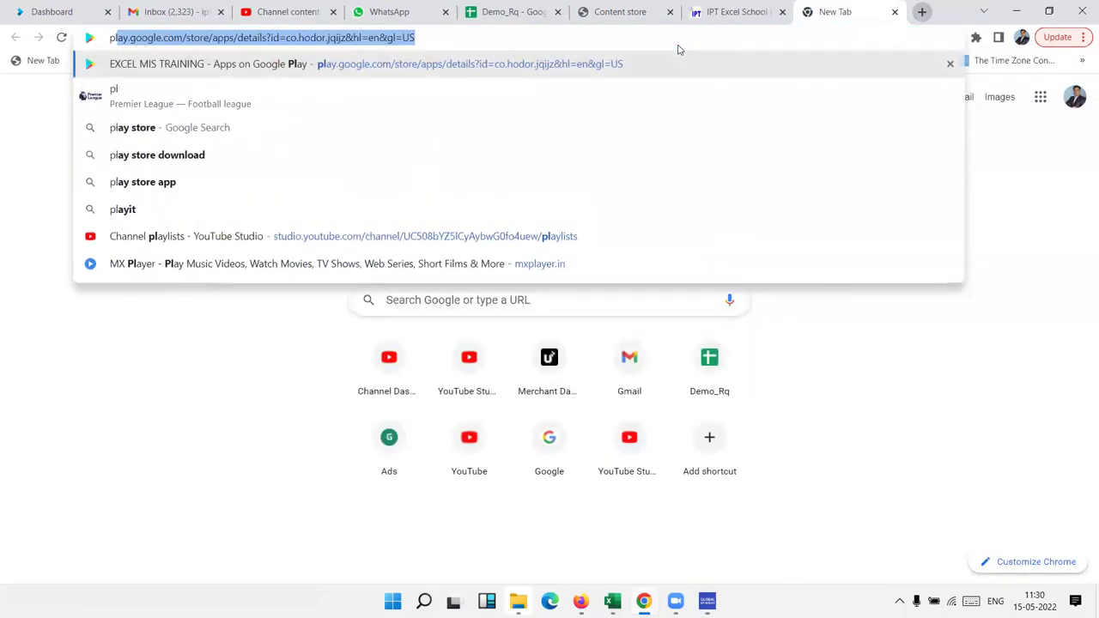
key("Return")
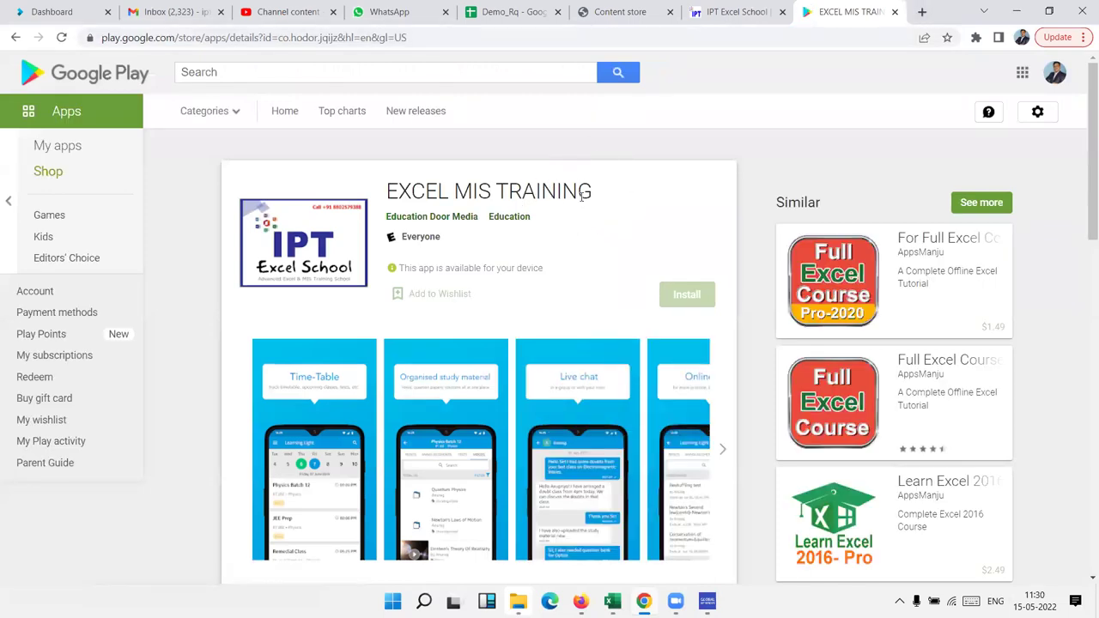
left_click(735, 18)
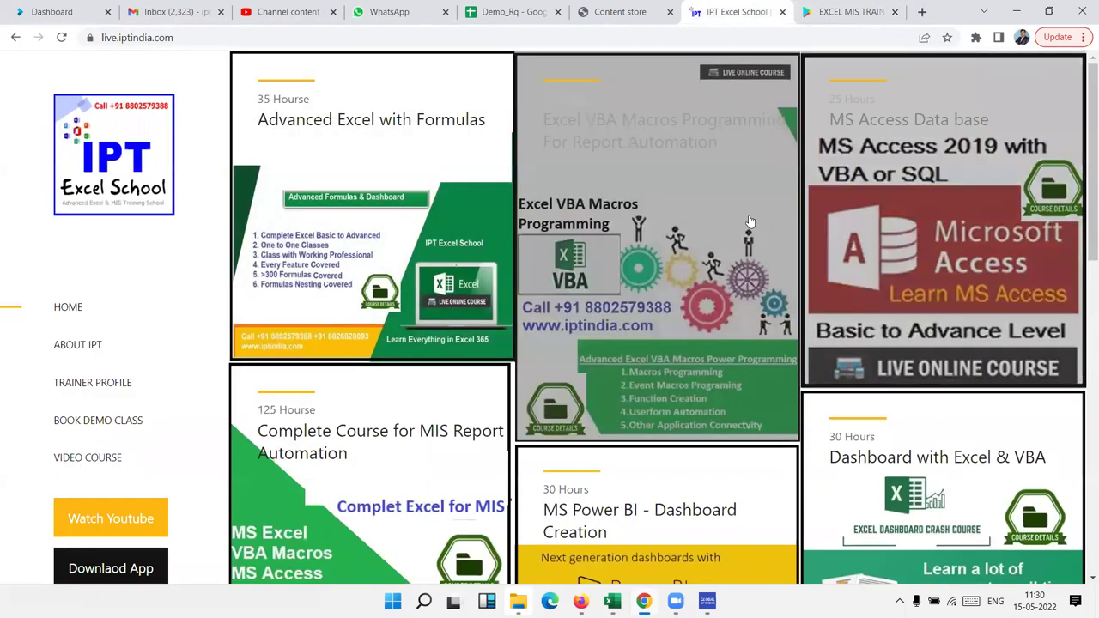
Step: Open the Excel VBA Macros course page and highlight 'Expert' and '1. Basic Macros Programming' in its table
left_click(709, 227)
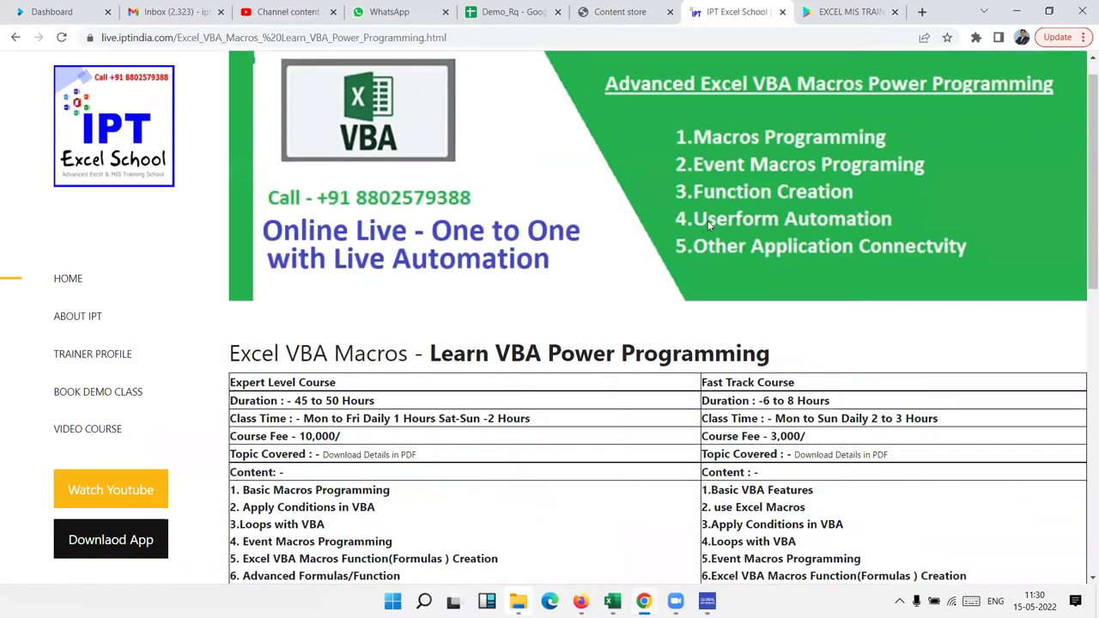
scroll(709, 225, "down", 2)
scroll(709, 226, "down", 2)
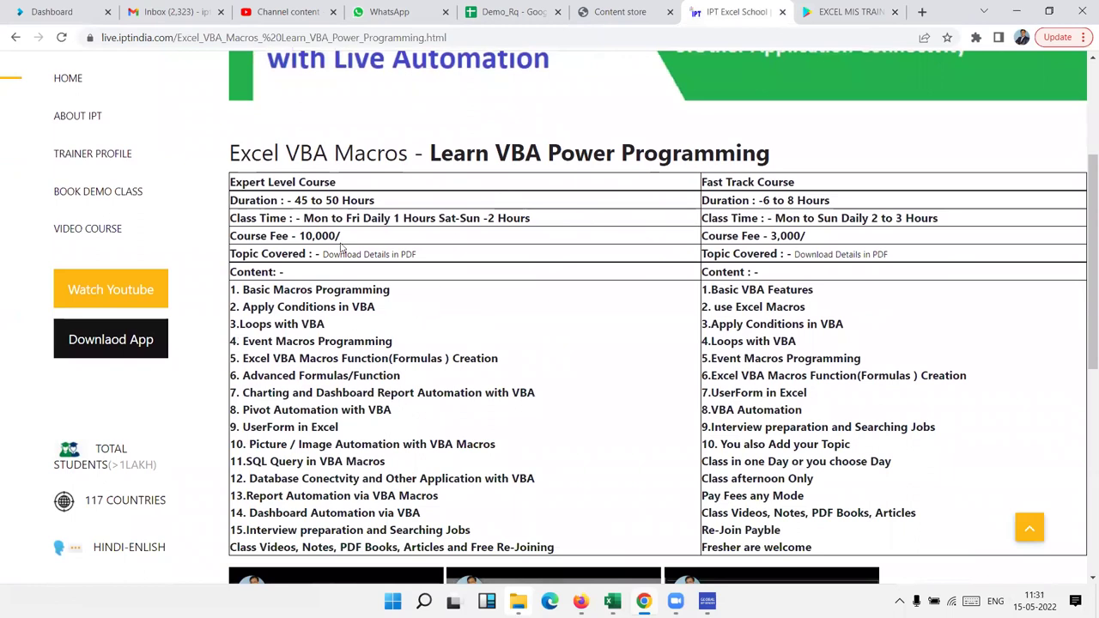
double_click(249, 183)
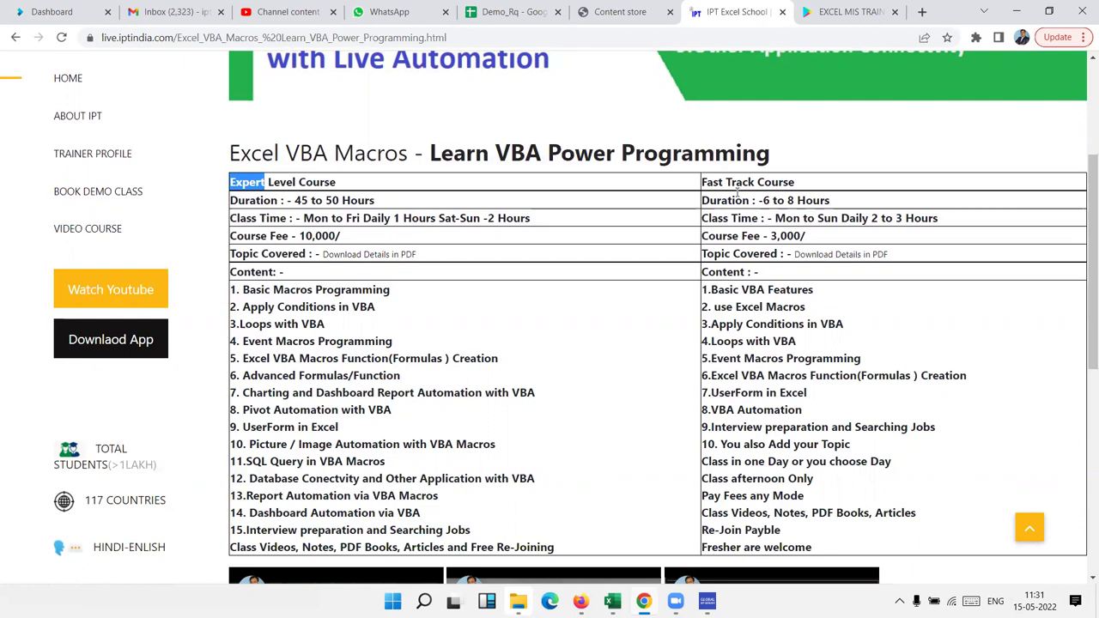
scroll(736, 193, "down", 1)
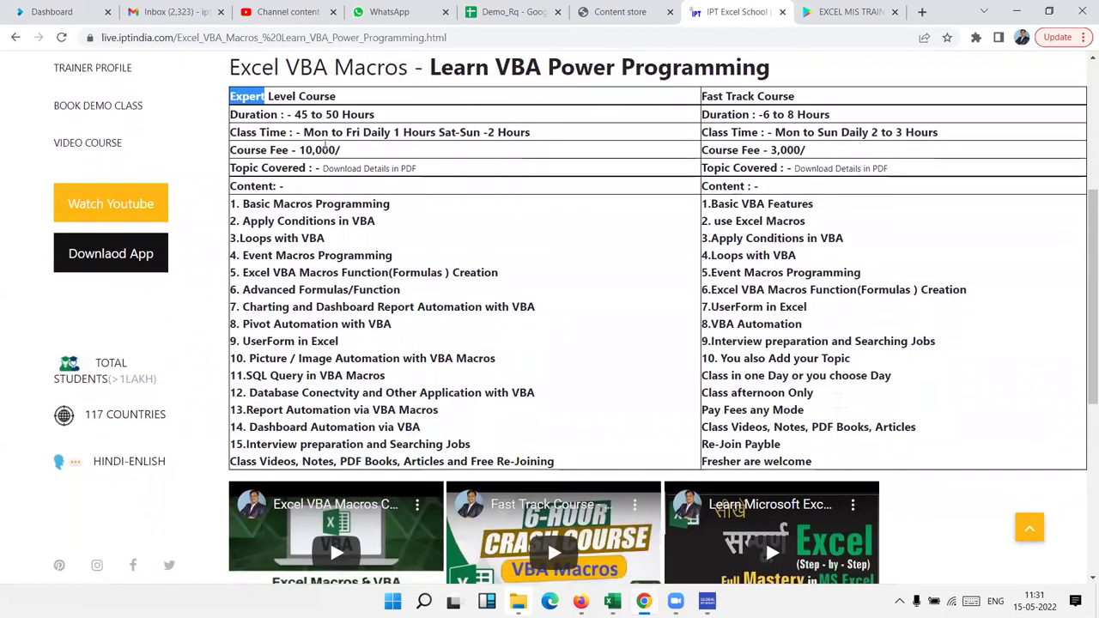
triple_click(318, 203)
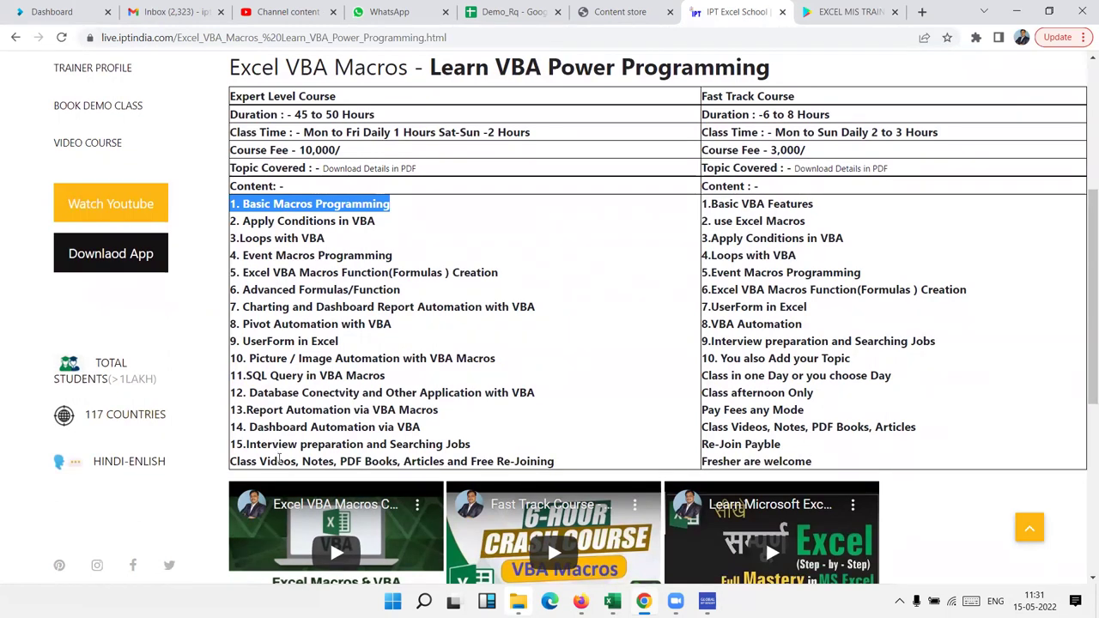
Step: Highlight 'Videos', 'Books' and 'Re-Joining' in the course table's last row
double_click(279, 461)
left_click(335, 461)
double_click(373, 461)
left_click(445, 466)
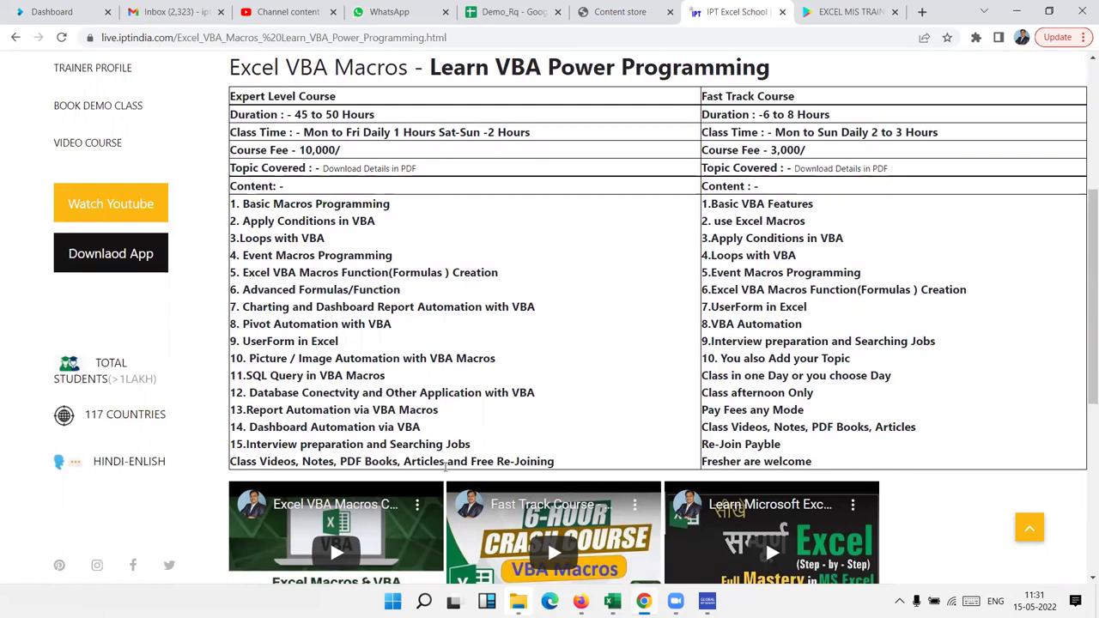
double_click(503, 461)
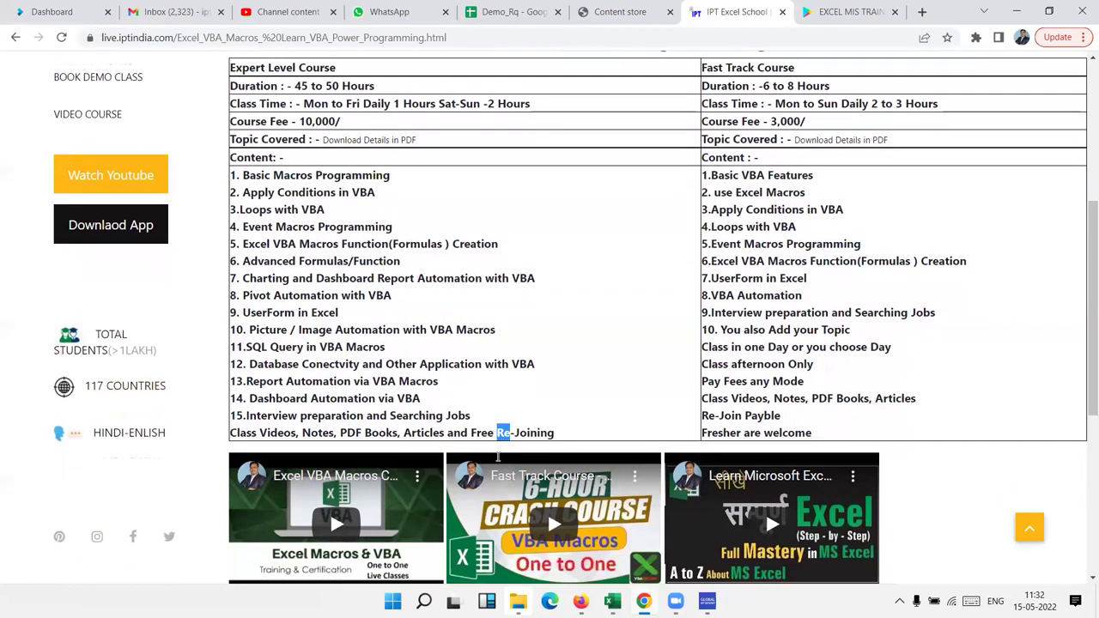
Step: Open the 'Download Details in PDF' link to get Excel_VBA_Macros.pdf
scroll(499, 460, "down", 3)
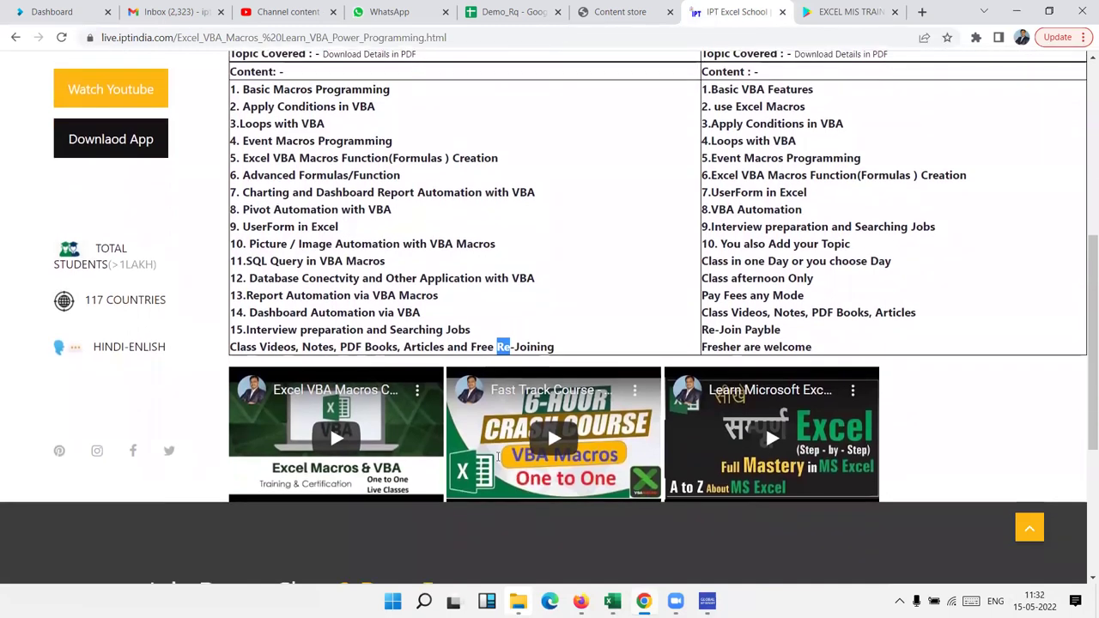
scroll(498, 457, "up", 2)
scroll(498, 457, "up", 3)
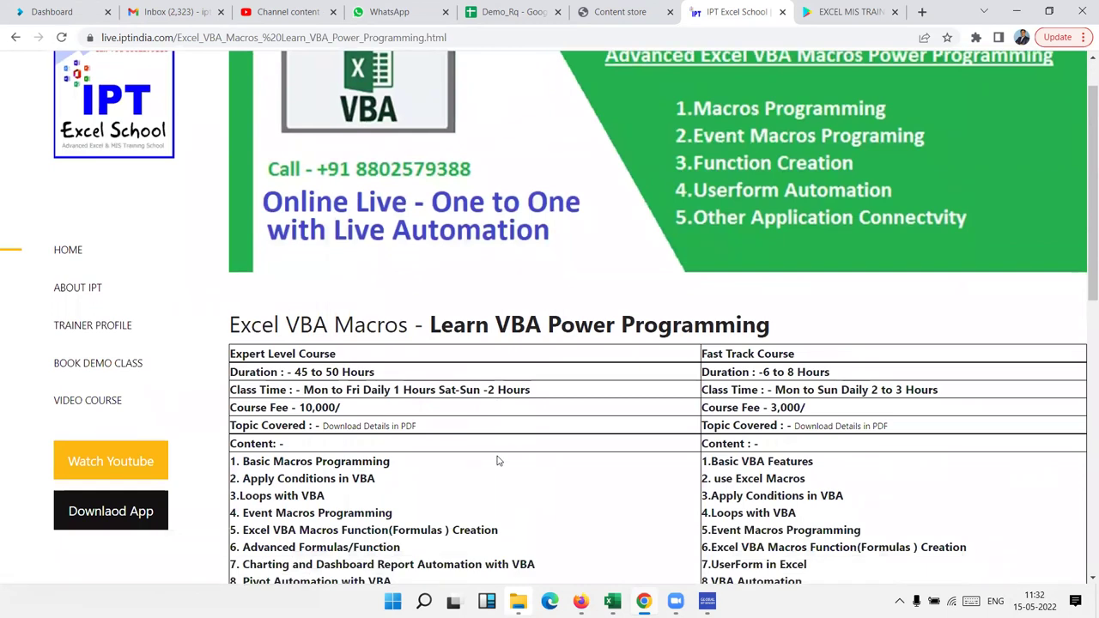
scroll(498, 461, "down", 1)
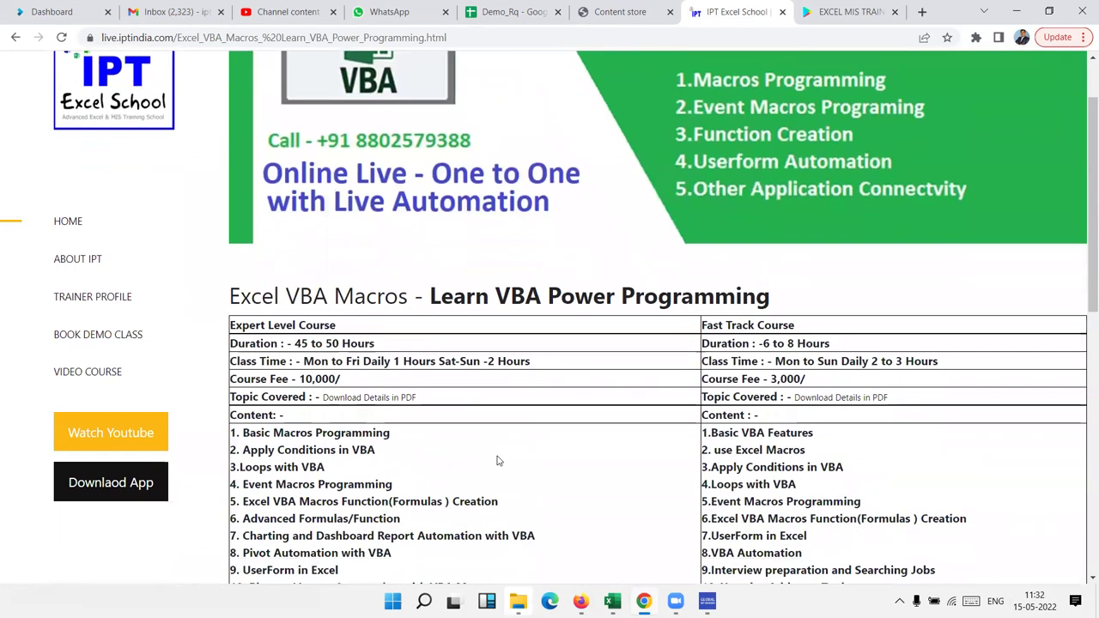
left_click(394, 403)
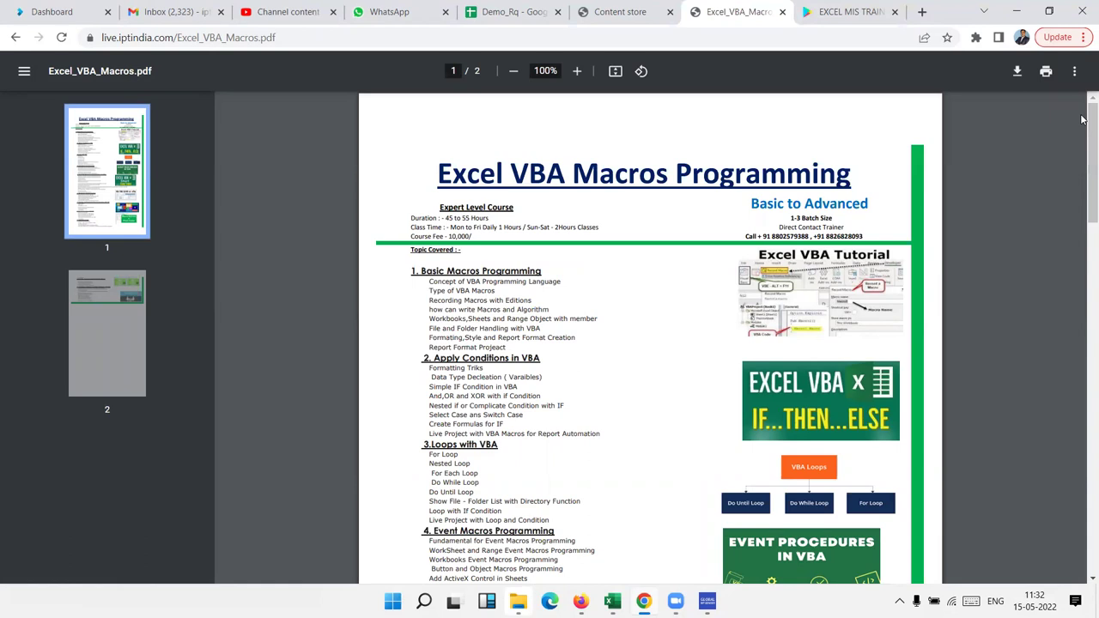
mouse_move(1081, 134)
left_mouse_down()
mouse_move(1082, 339)
mouse_move(1081, 60)
left_mouse_up()
triple_click(443, 349)
left_click(443, 349)
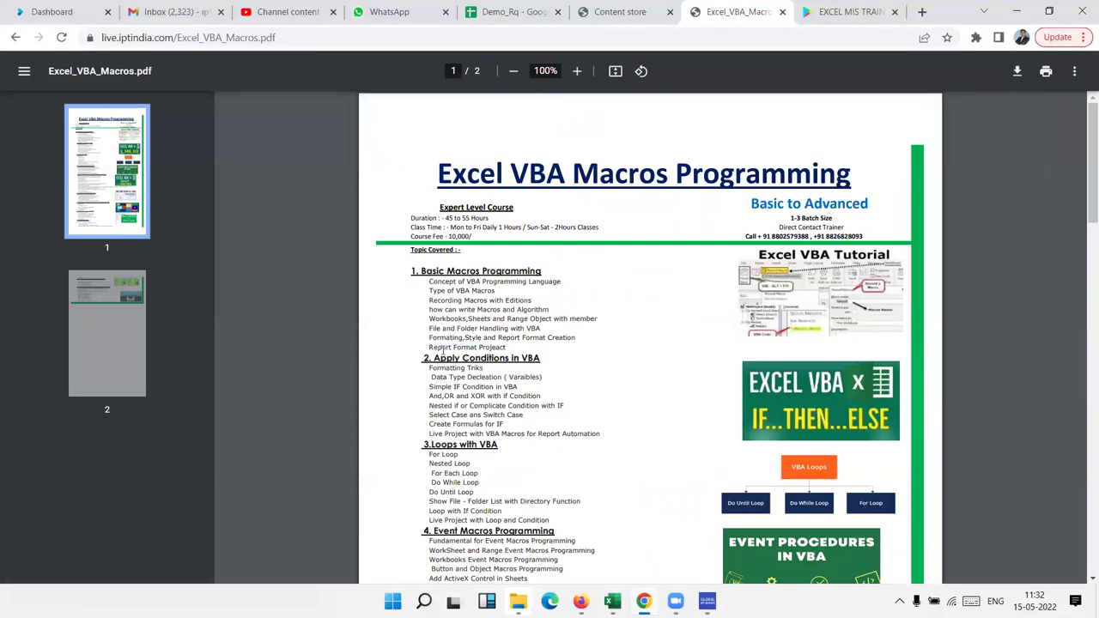
triple_click(451, 433)
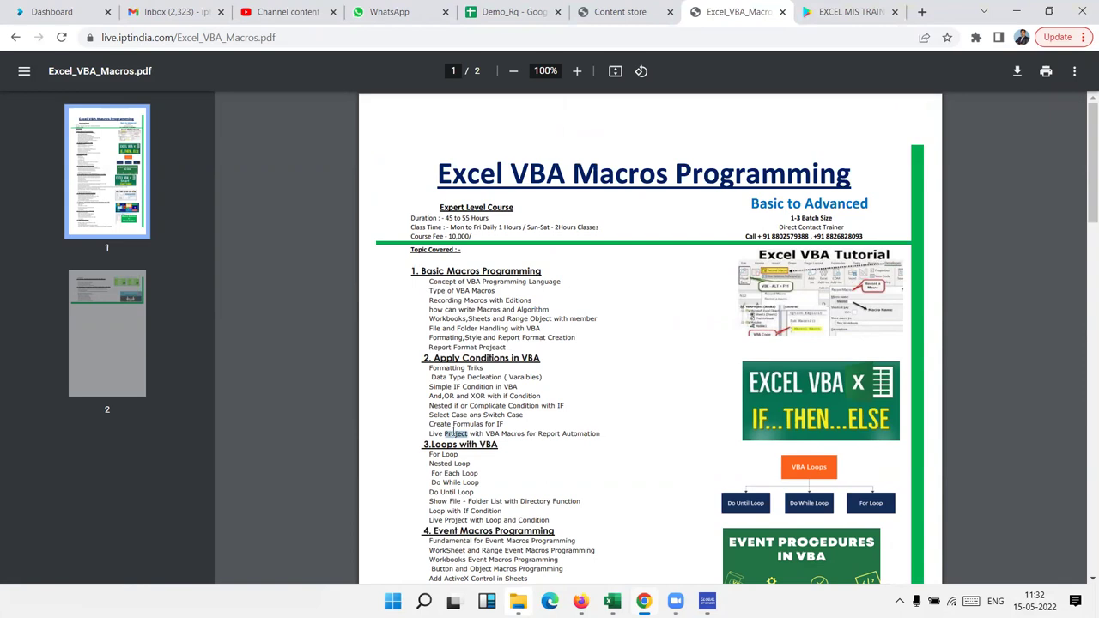
left_click(445, 518)
scroll(445, 520, "down", 2)
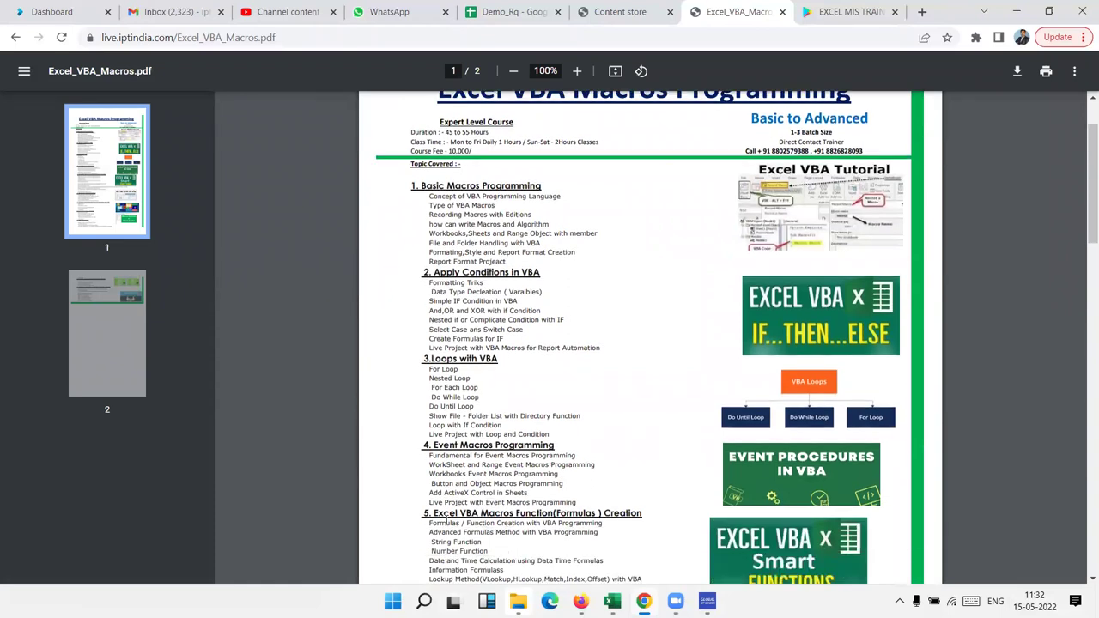
triple_click(470, 503)
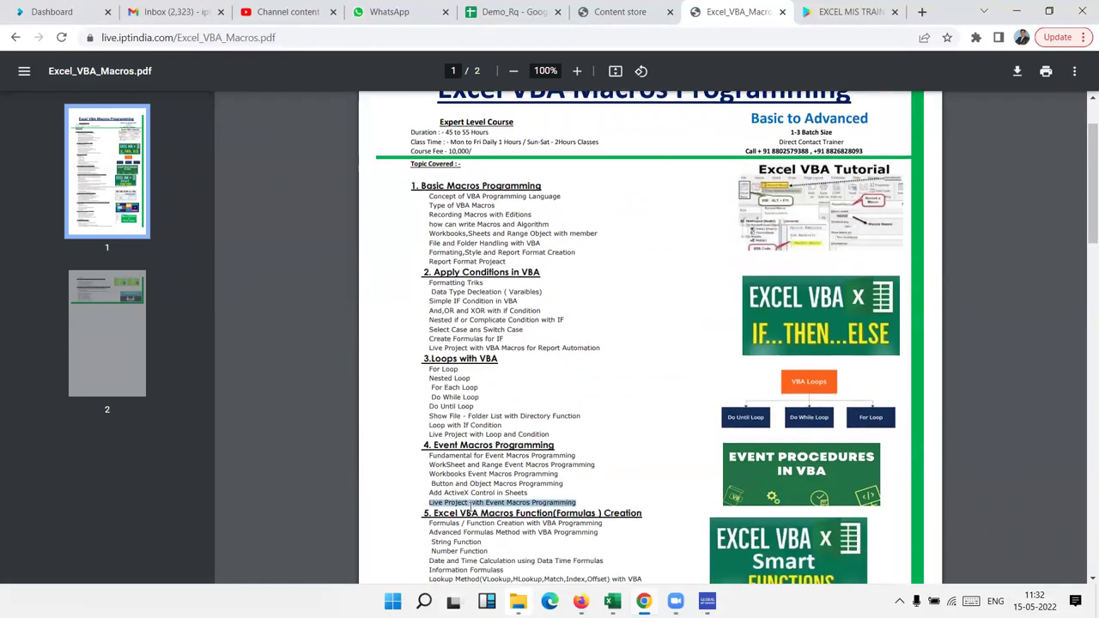
scroll(471, 506, "down", 5)
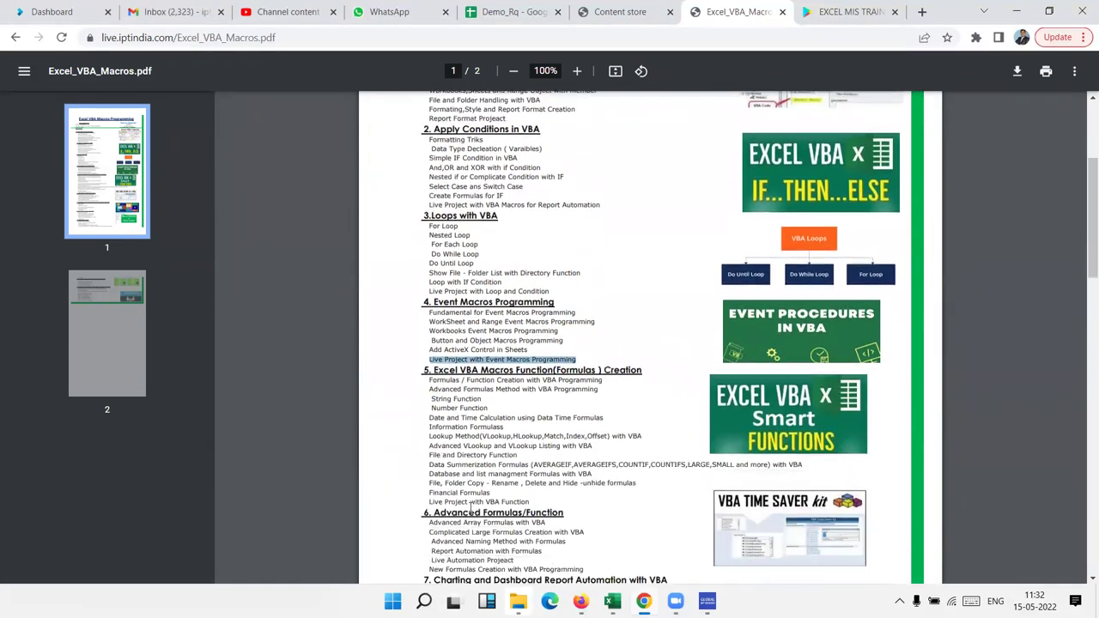
scroll(471, 506, "down", 1)
scroll(470, 506, "down", 1)
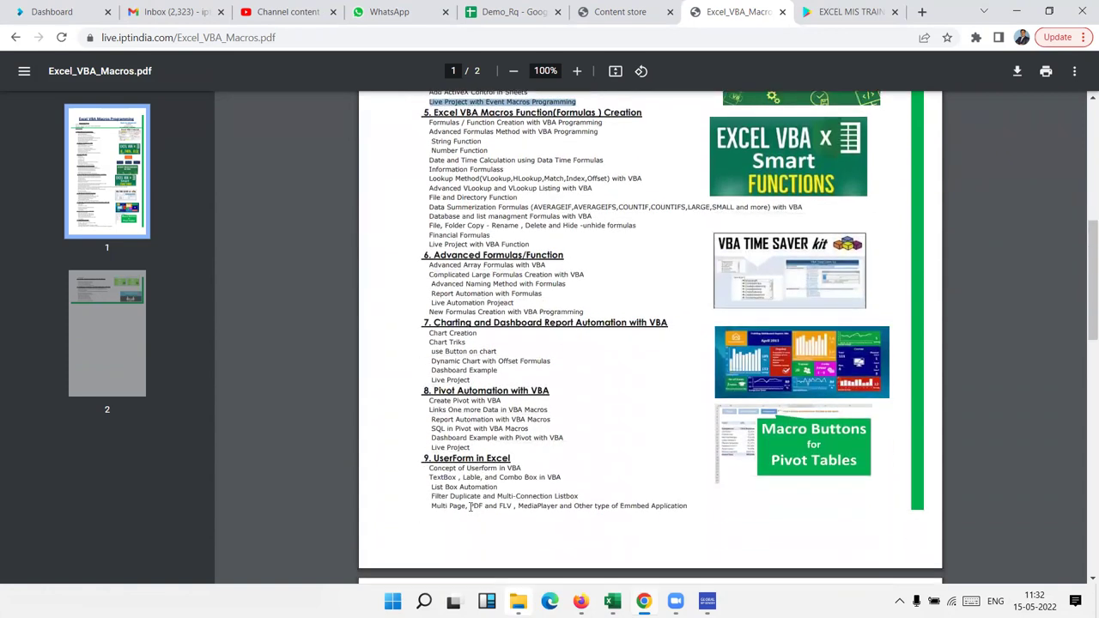
scroll(470, 507, "down", 1)
scroll(470, 506, "down", 1)
scroll(471, 507, "down", 1)
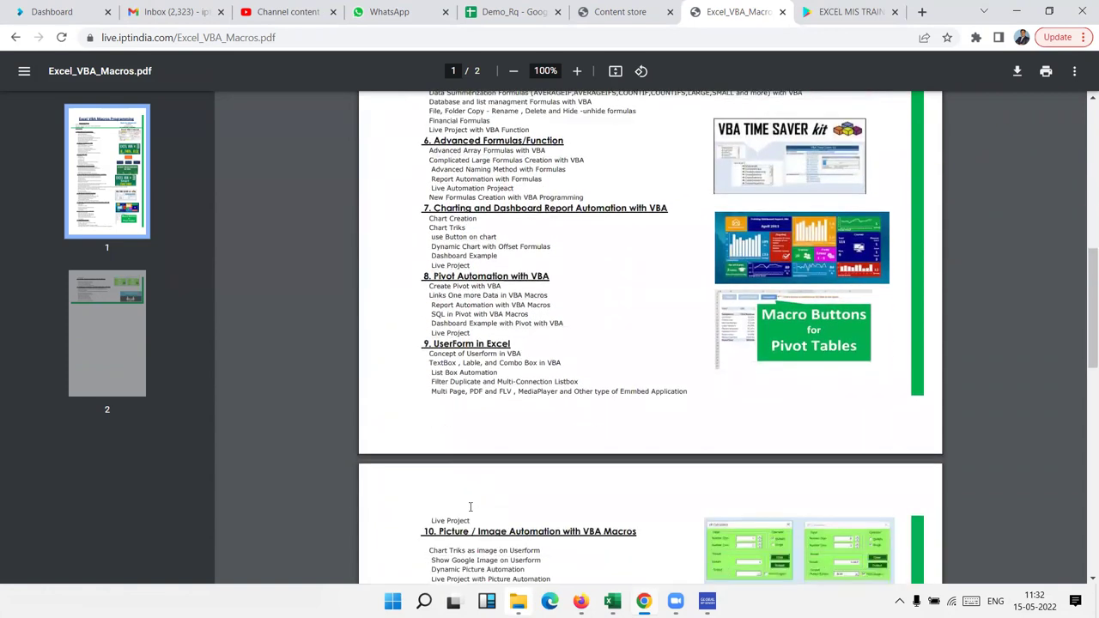
scroll(471, 506, "down", 1)
scroll(470, 507, "down", 1)
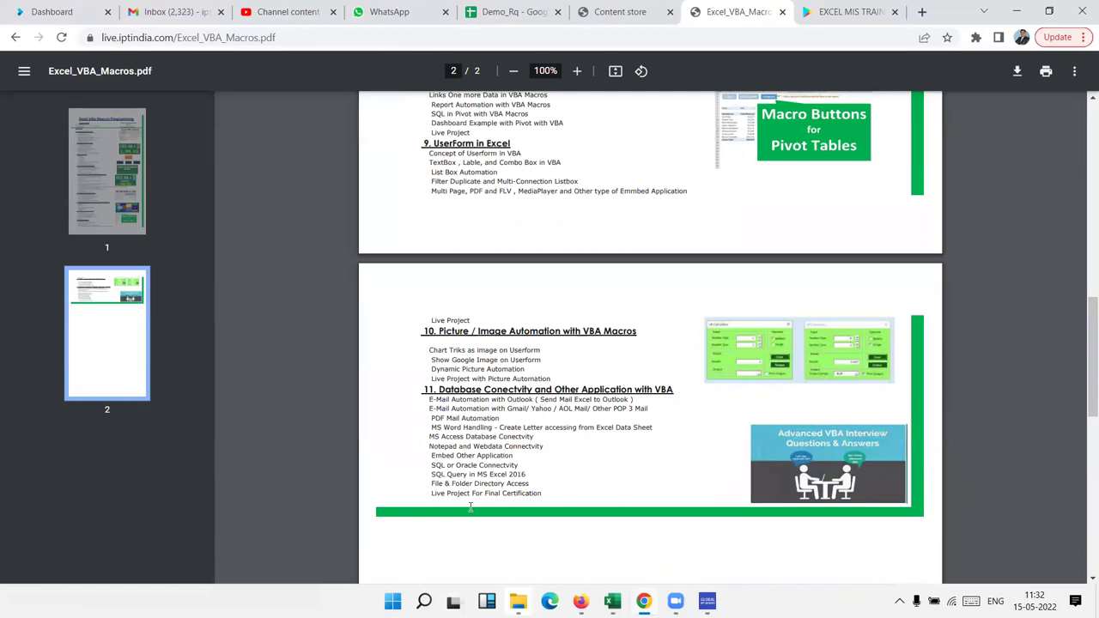
scroll(471, 506, "up", 1)
scroll(429, 489, "up", 2)
scroll(386, 473, "up", 4)
scroll(367, 464, "up", 1)
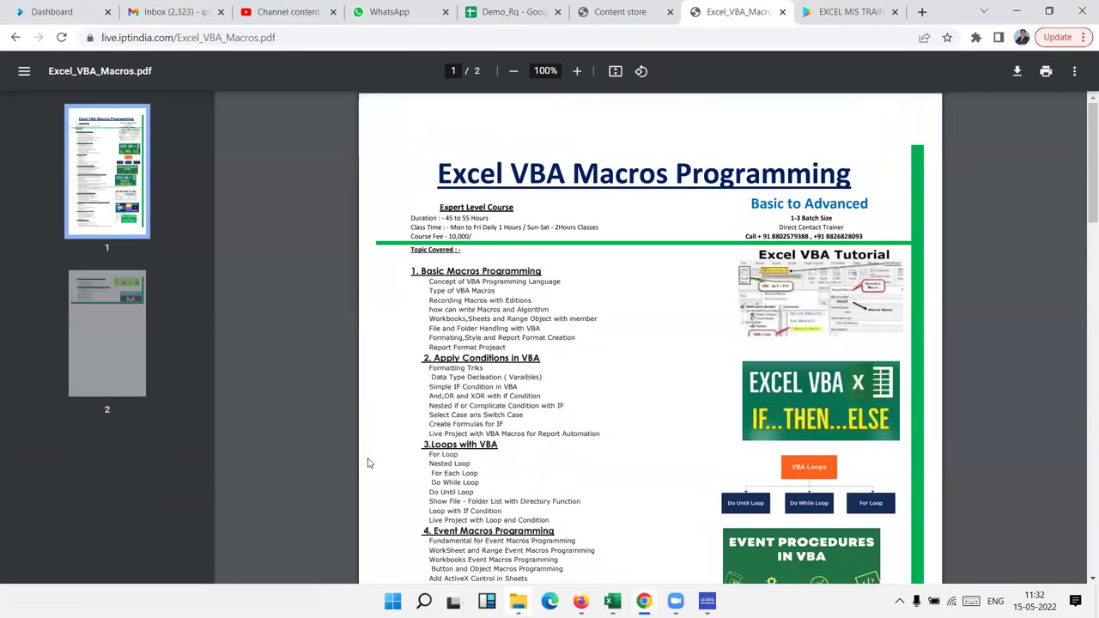
left_click(276, 38)
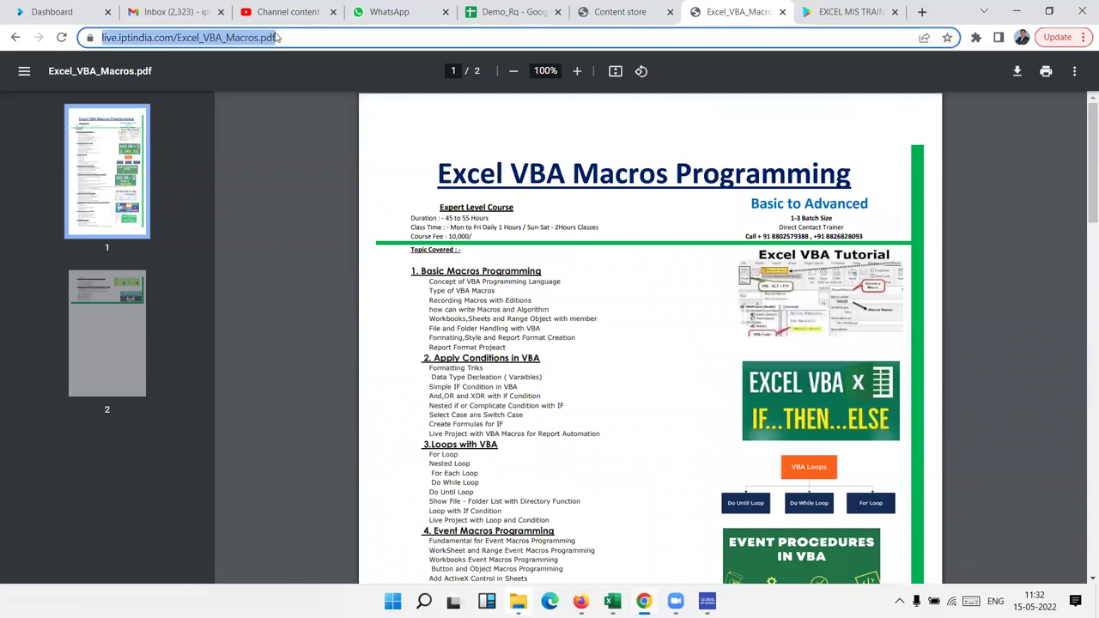
Step: Look at the WhatsApp Web chats, then switch back to the Excel Book4 window
left_click(365, 11)
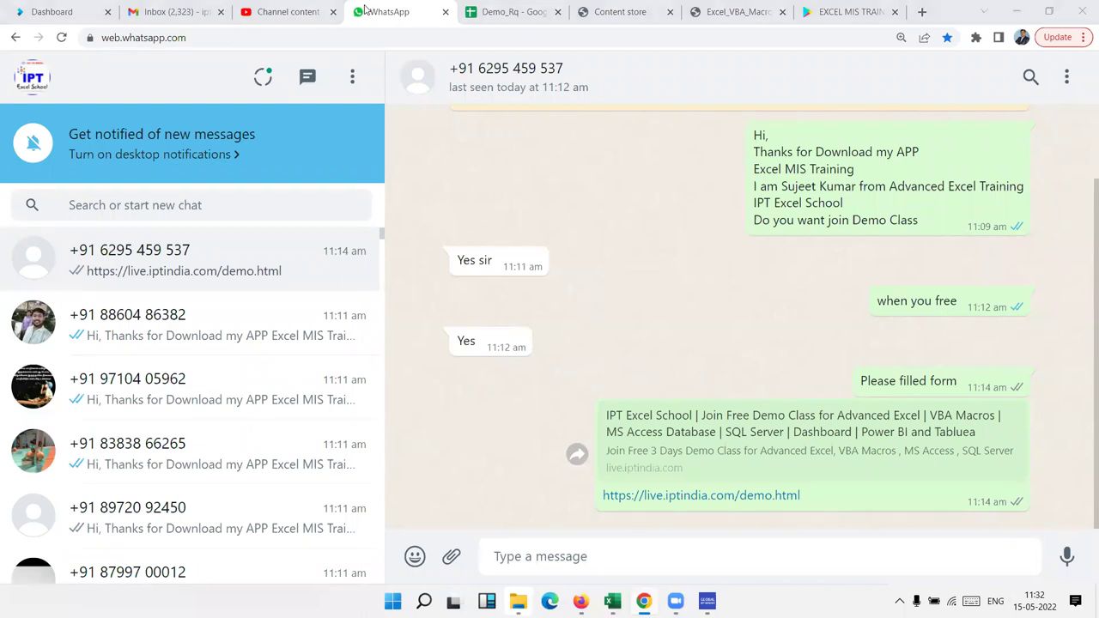
key("alt+Tab")
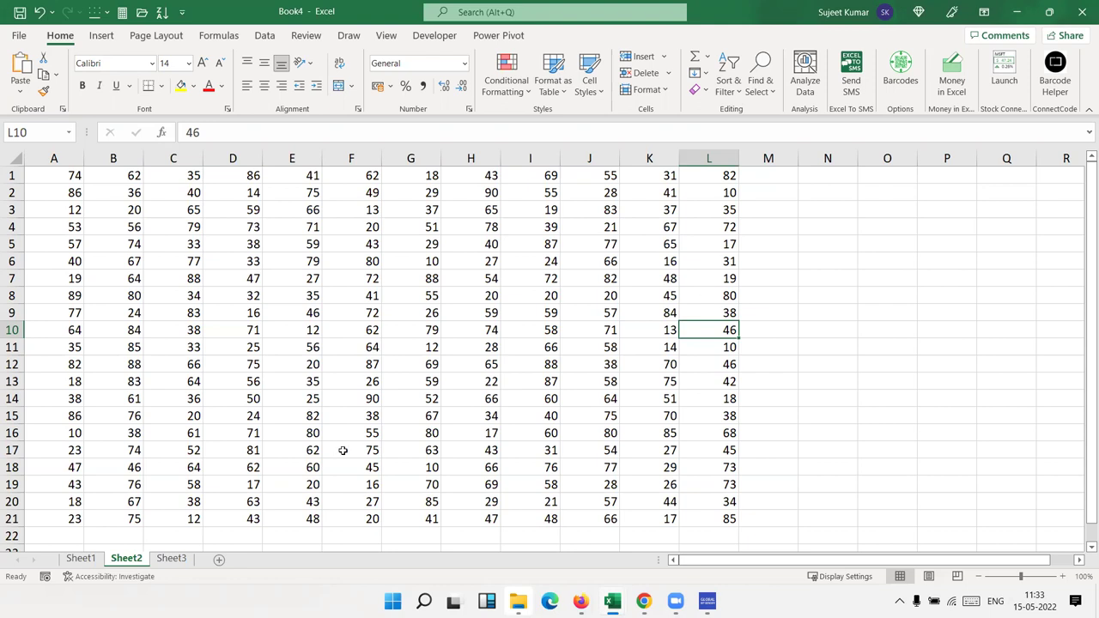
Step: Select C23 below the number grid, then move to Book4's empty Sheet3
left_click(170, 542)
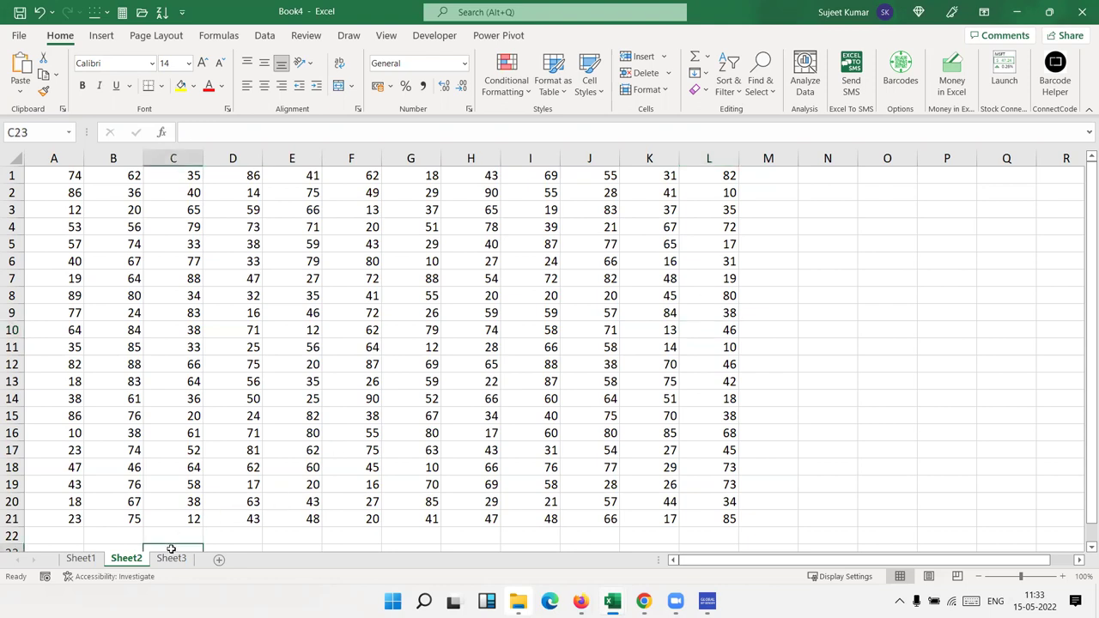
left_click(172, 560)
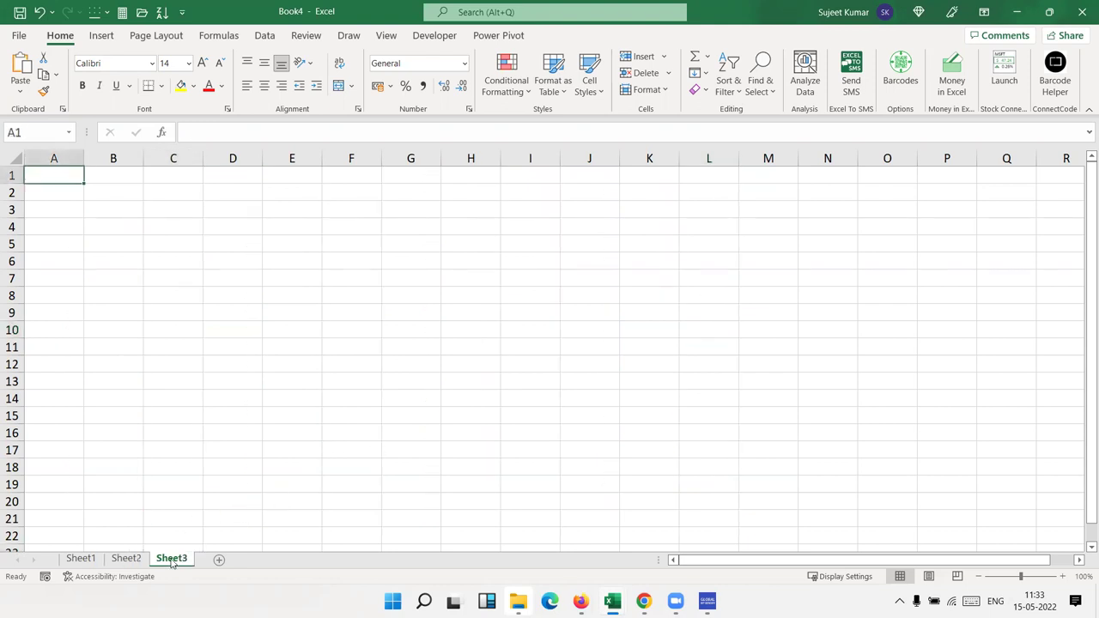